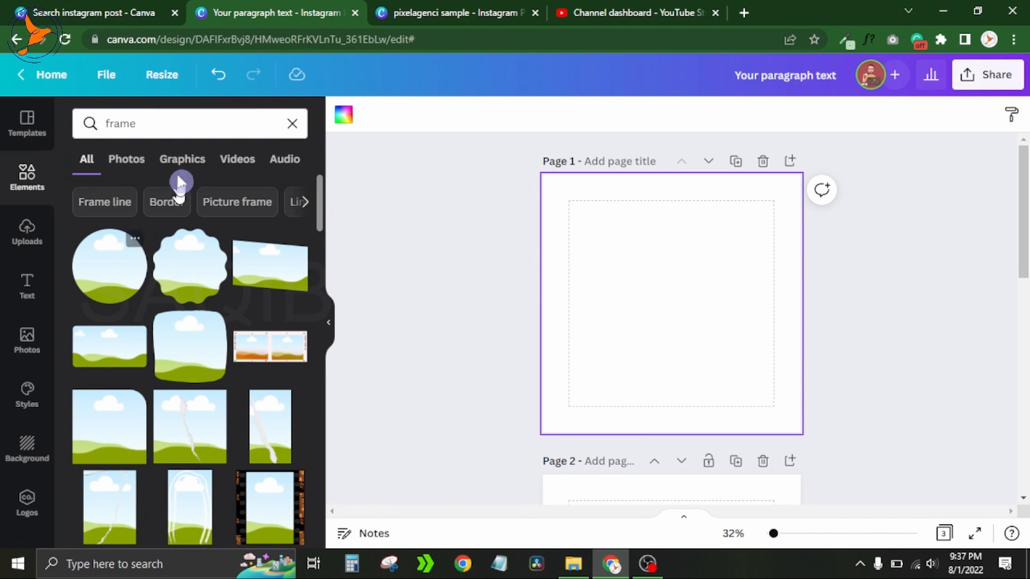
- Add a circle frame to the page and fill it with the surprised woman photo
left_click(107, 263)
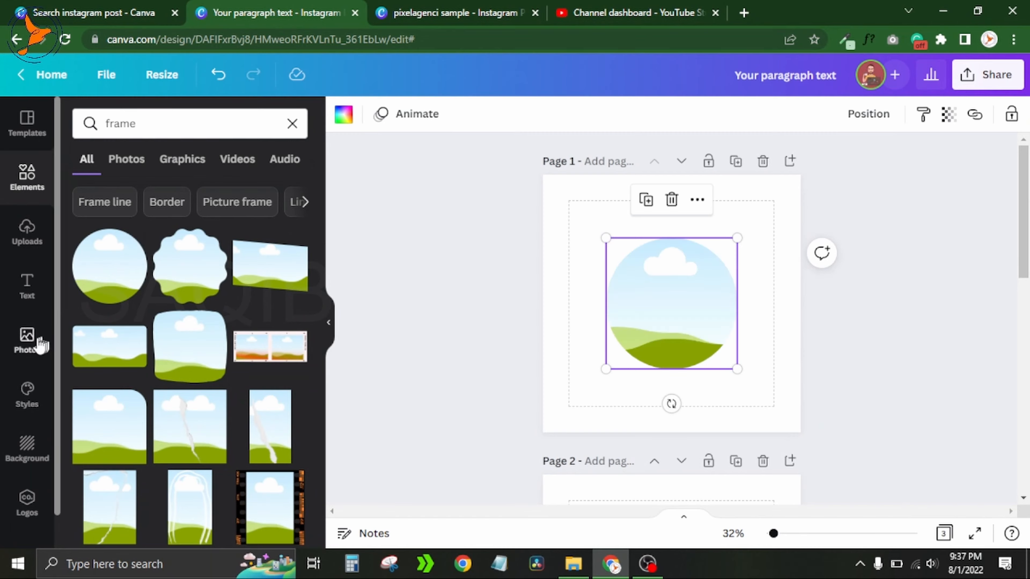
left_click(26, 341)
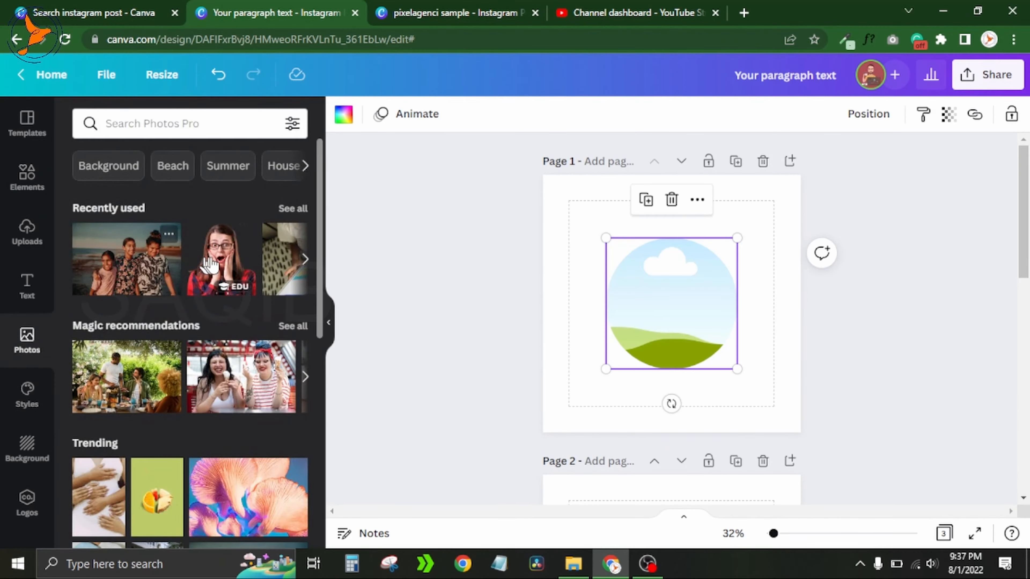
left_click(227, 264)
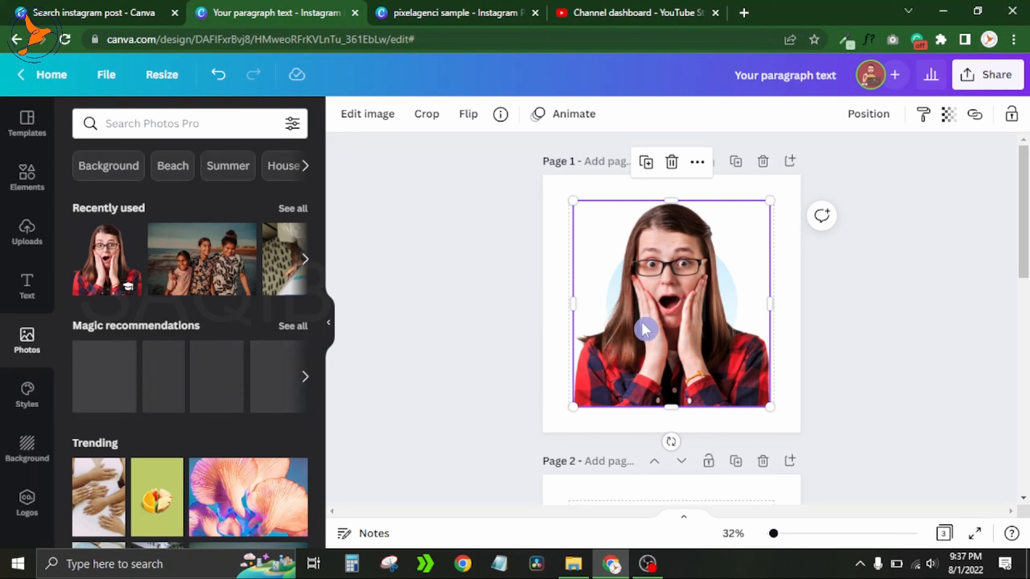
left_click_drag(644, 308, 646, 296)
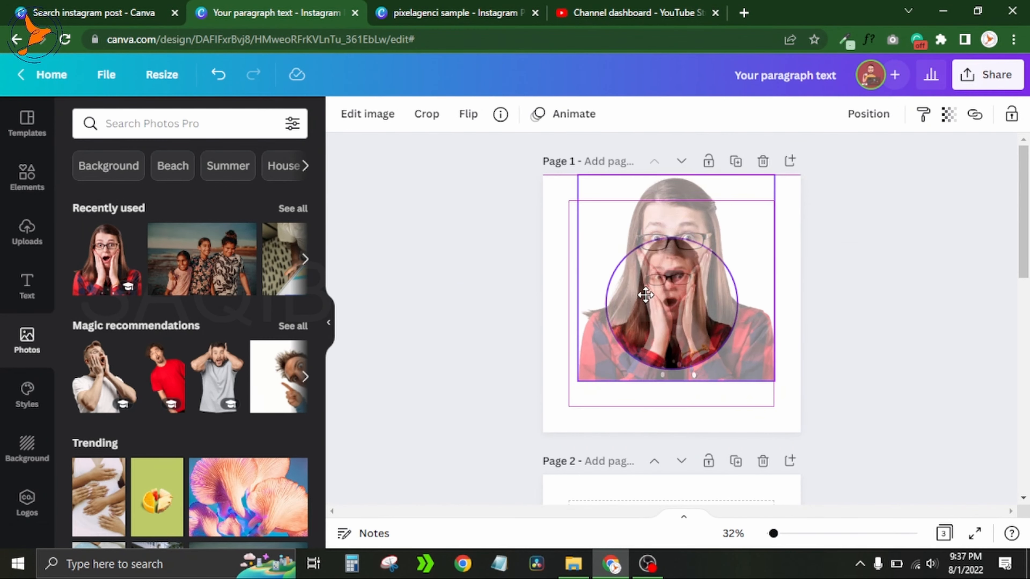
left_click_drag(646, 296, 645, 295)
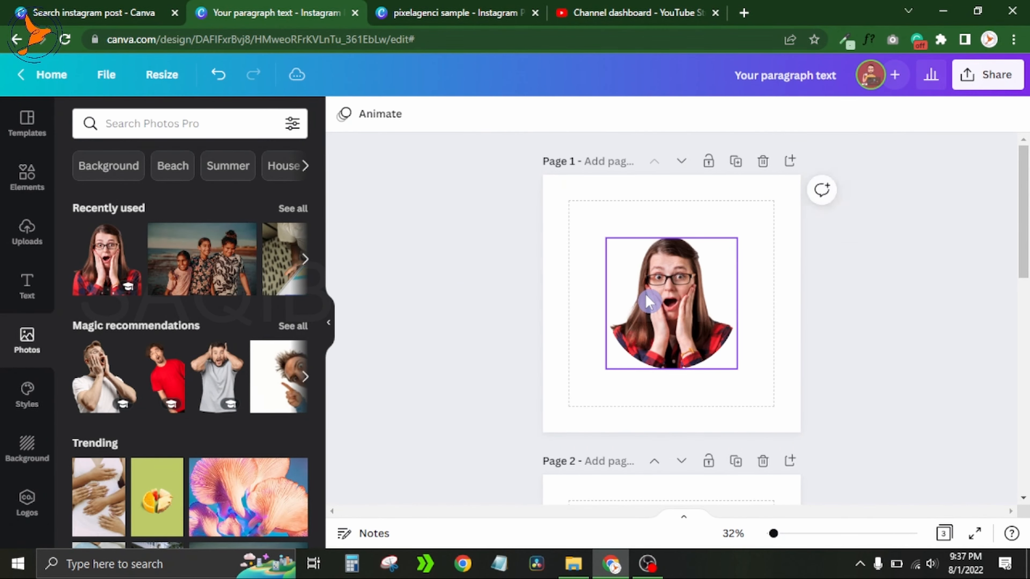
left_click(773, 192)
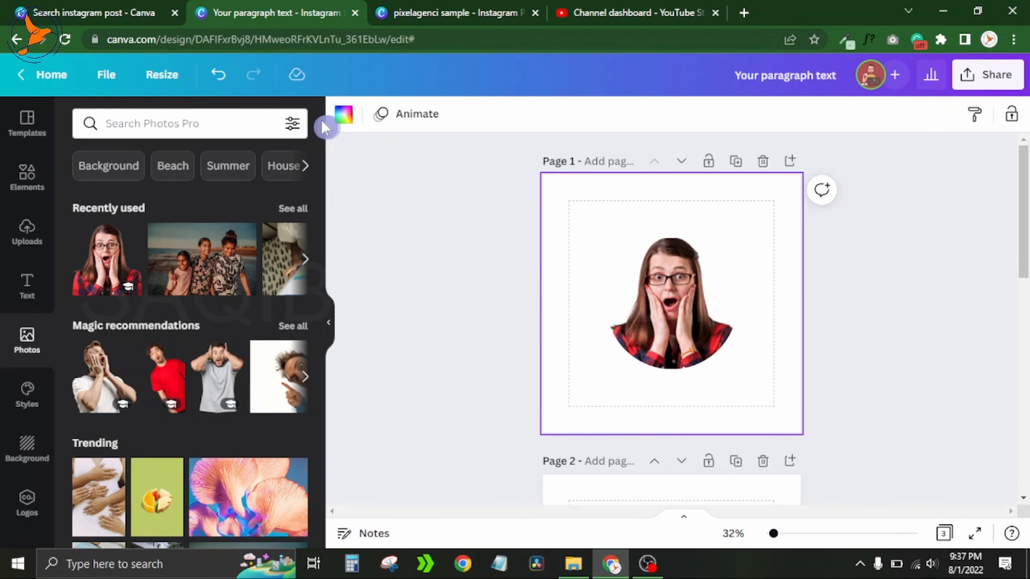
- Try a black page background and undo it
left_click(342, 117)
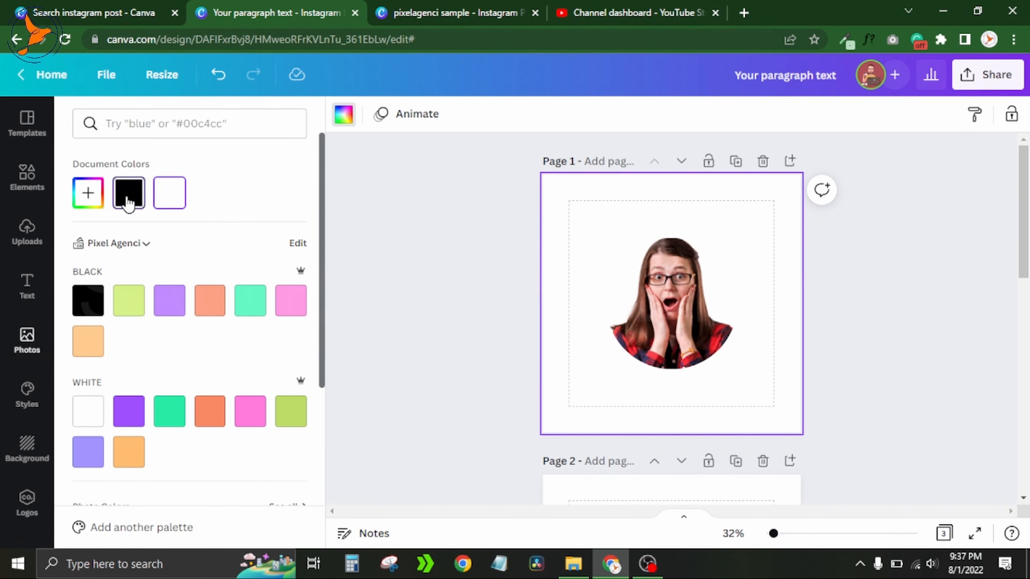
left_click(128, 199)
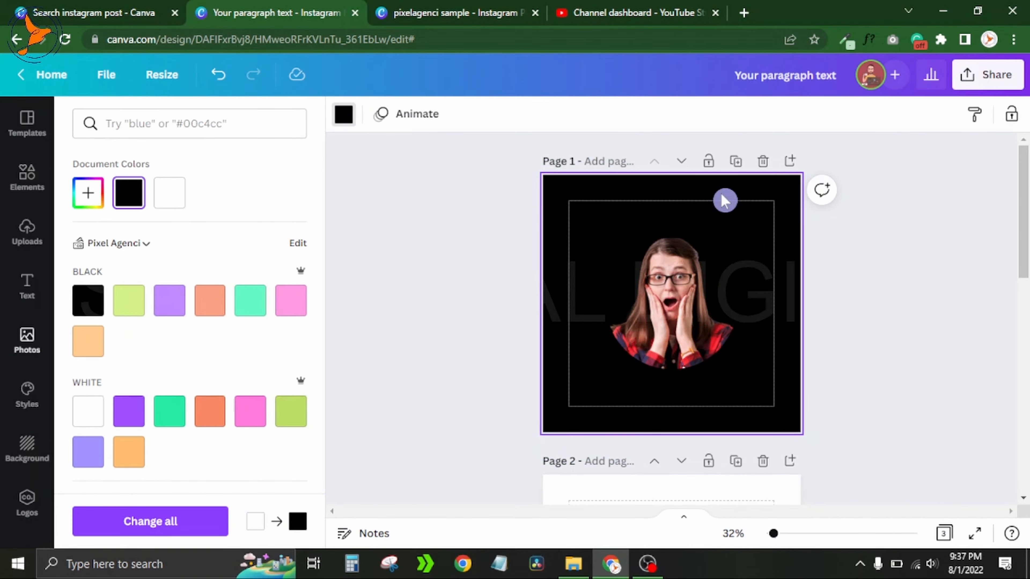
key("ctrl+z")
- Delete the circle frame with its photo
left_click(675, 269)
key("Delete")
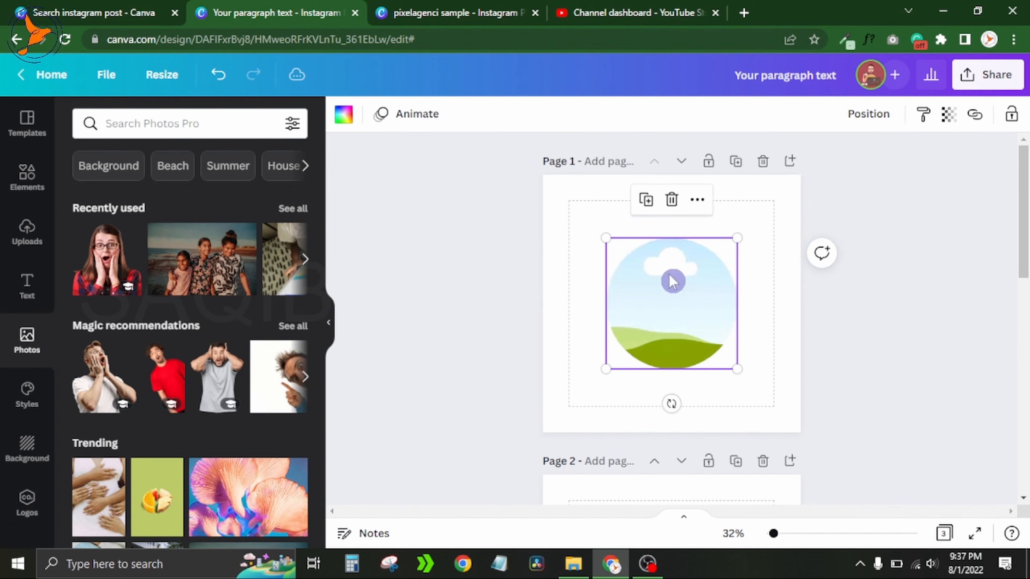
key("Delete")
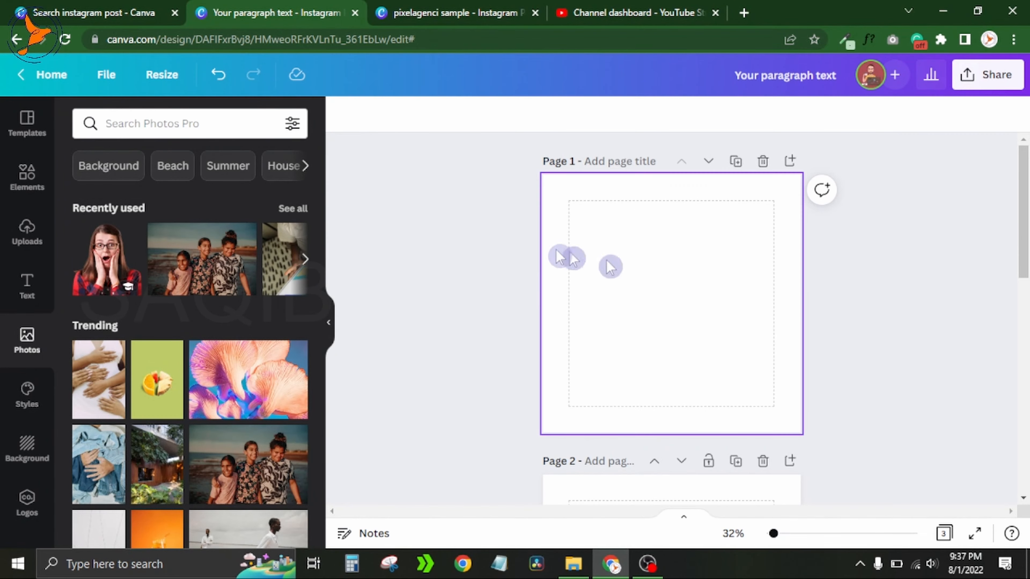
- Add the vertical-strips frame from the frame search results to the page
left_click(26, 192)
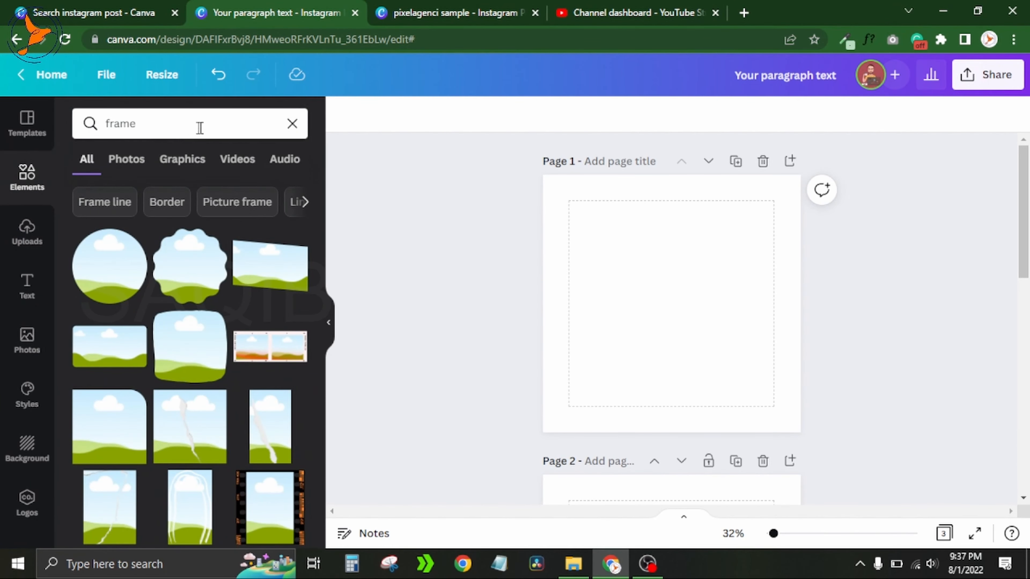
left_click_drag(319, 191, 318, 306)
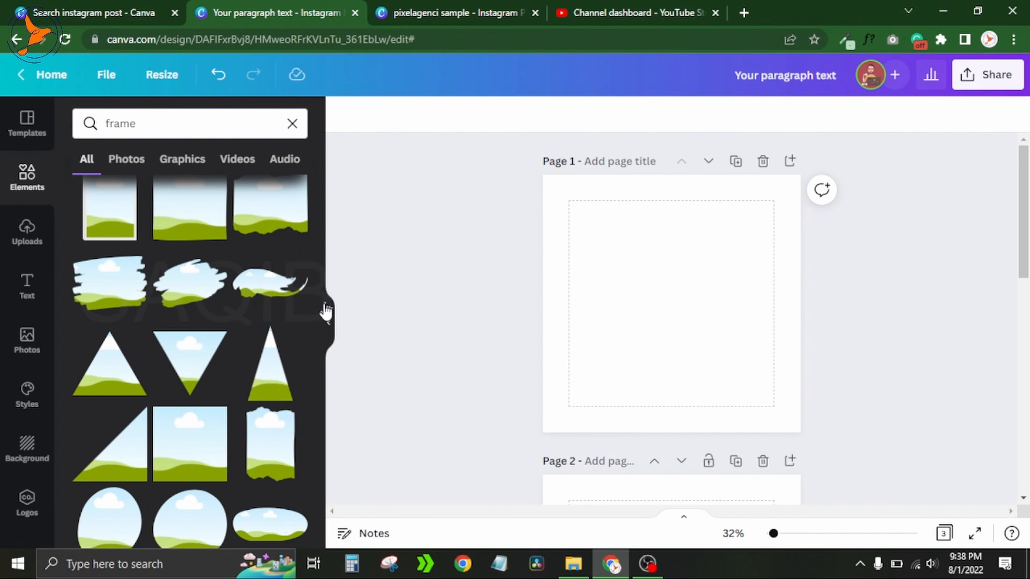
left_click_drag(319, 311, 324, 444)
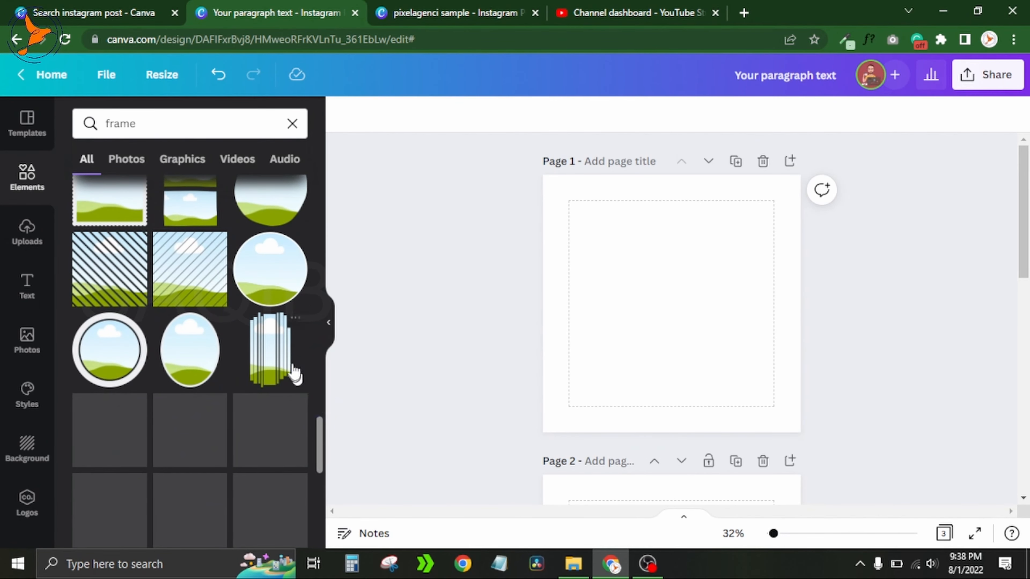
left_click(280, 356)
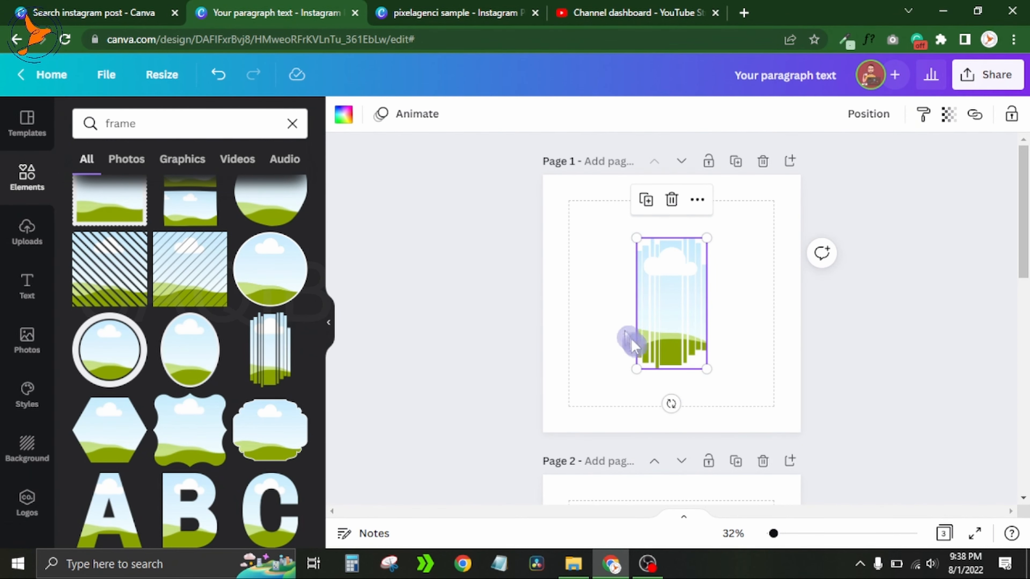
- Fill the strips frame with the beach photo of three girls
left_click(26, 340)
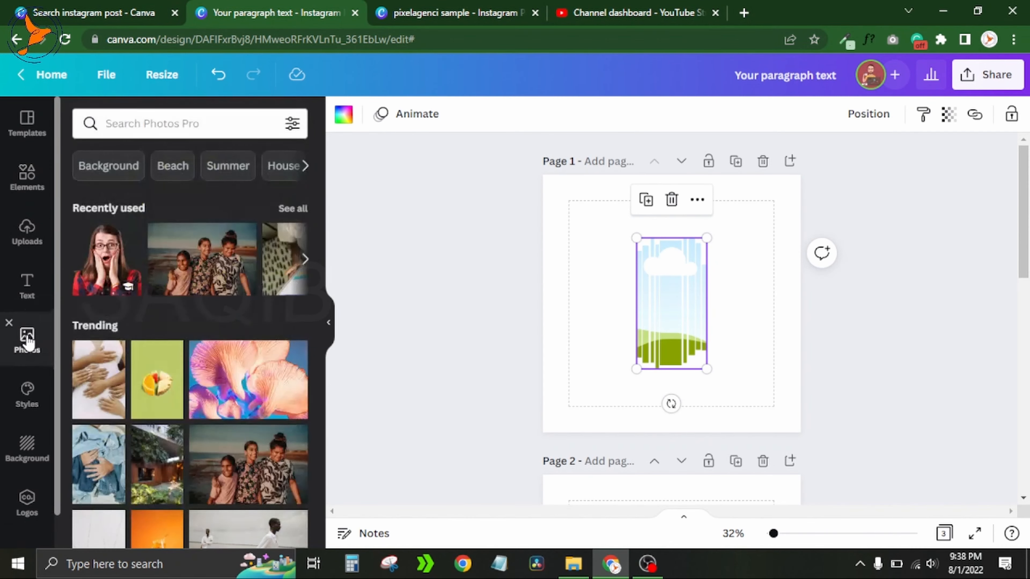
left_click(204, 270)
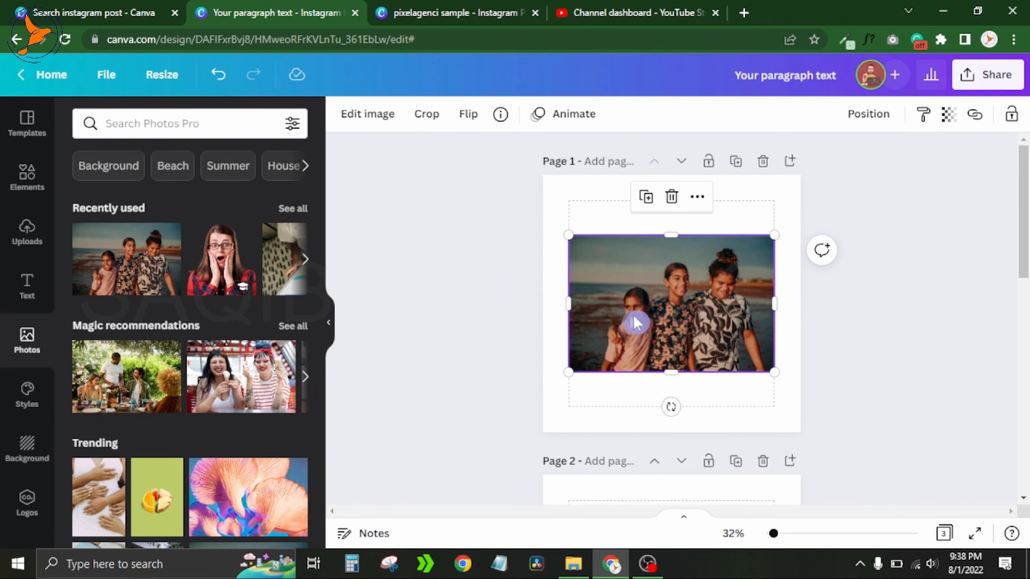
left_click(329, 323)
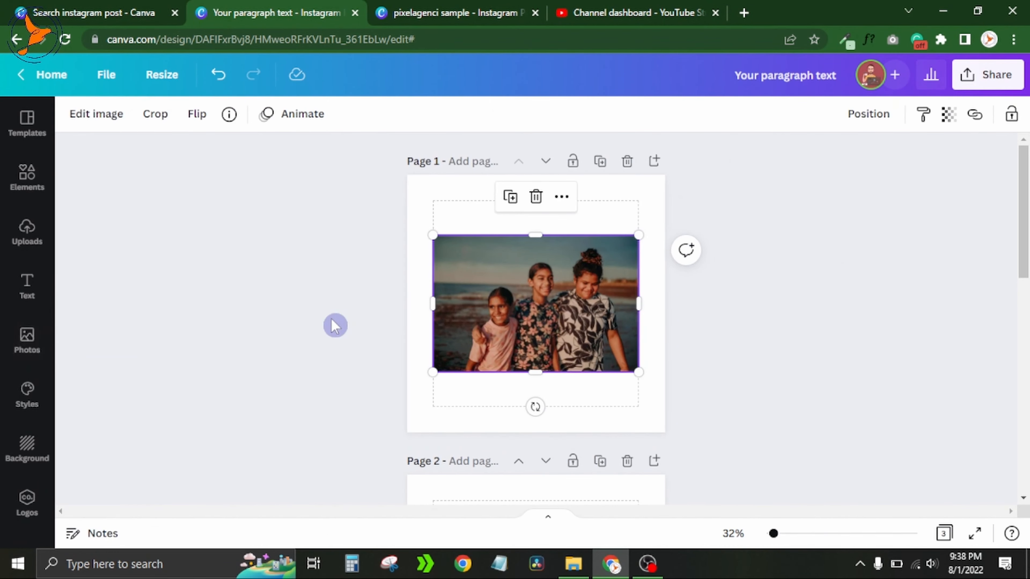
left_click_drag(776, 536, 781, 534)
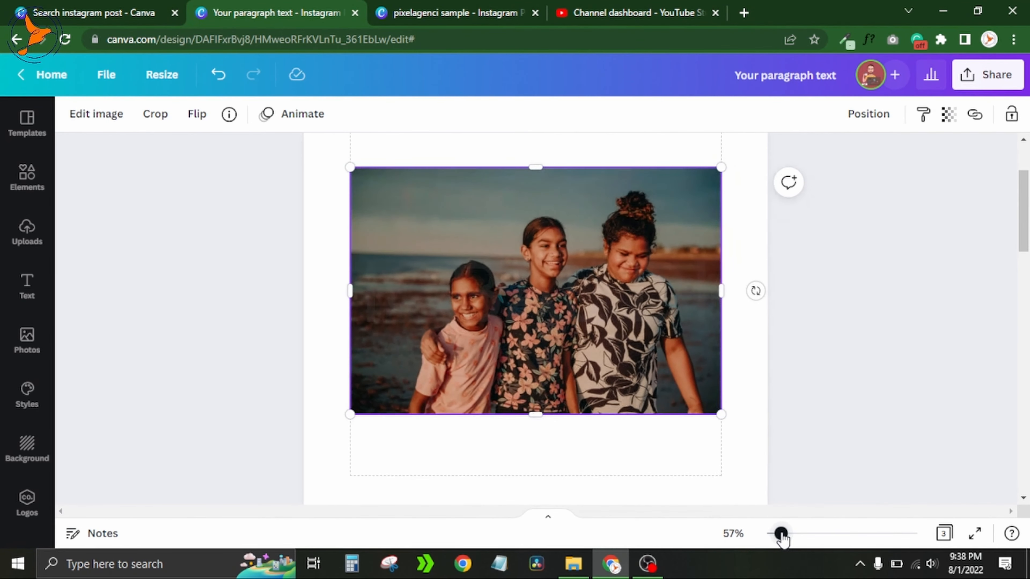
left_click(905, 370)
scroll(904, 370, "up", 1)
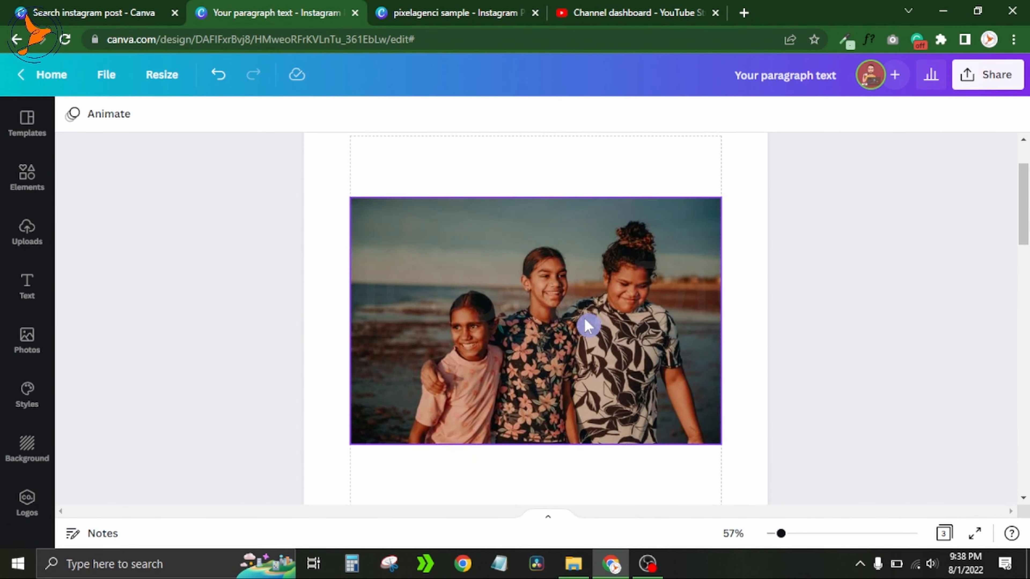
left_click_drag(584, 317, 850, 343)
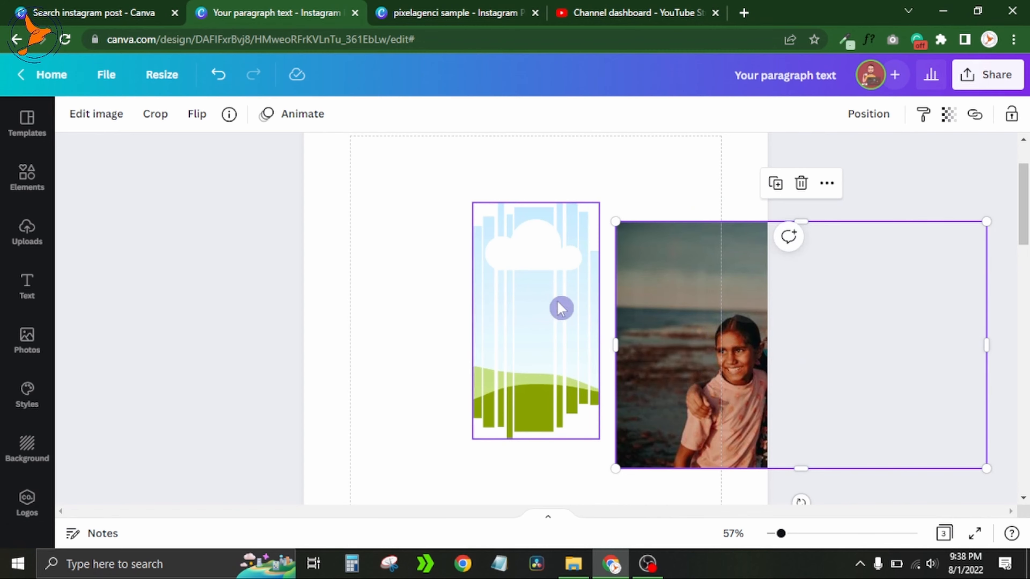
left_click_drag(724, 330, 536, 308)
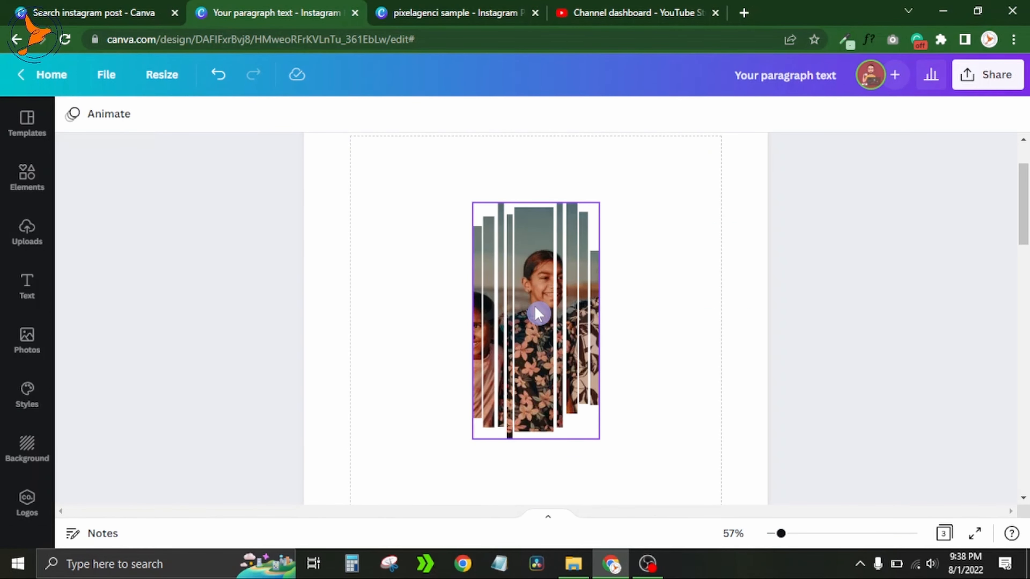
- Duplicate the strips frame twice and arrange the three copies side by side in a row
left_click(515, 170)
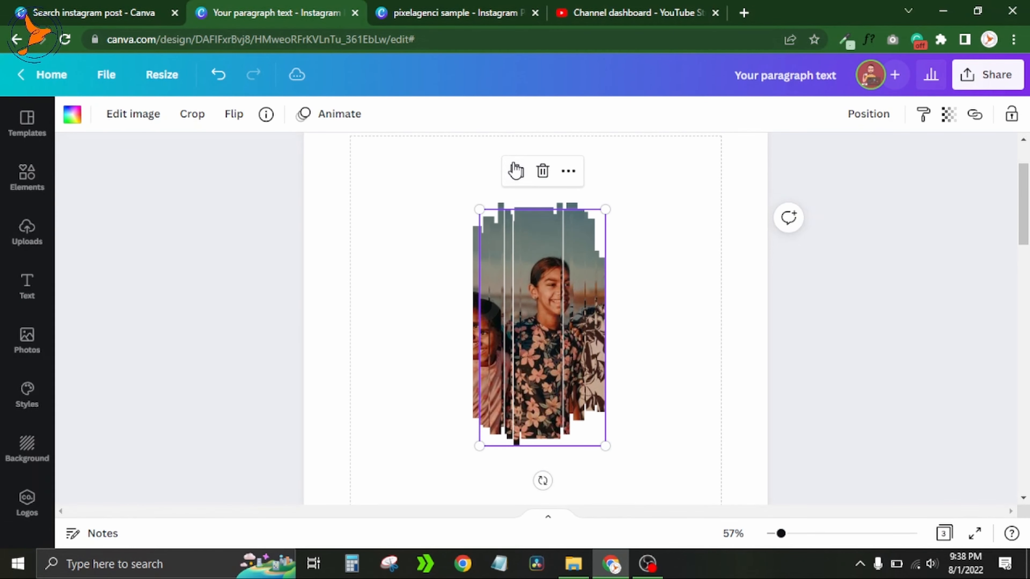
left_click_drag(580, 321, 683, 308)
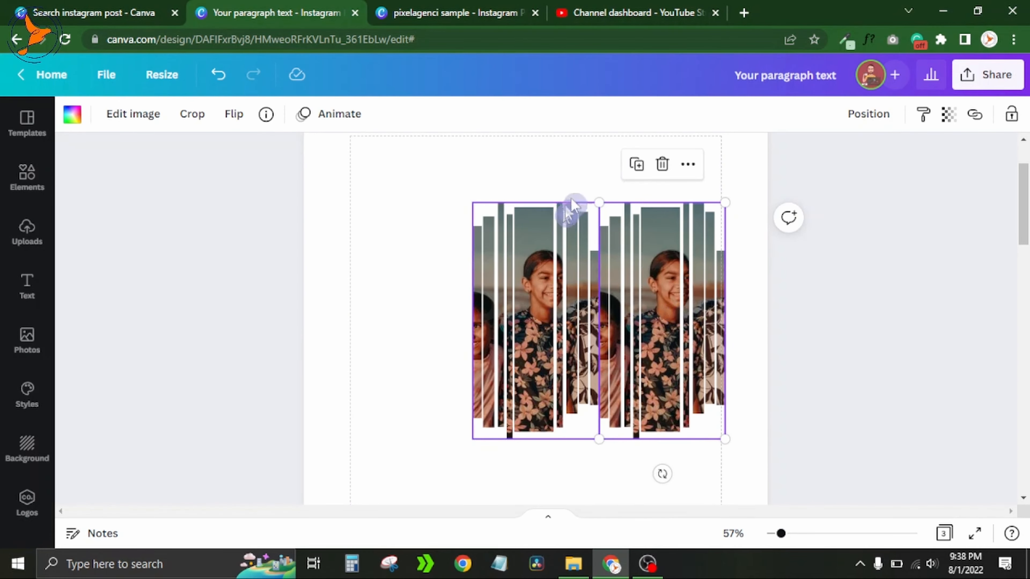
left_click(637, 164)
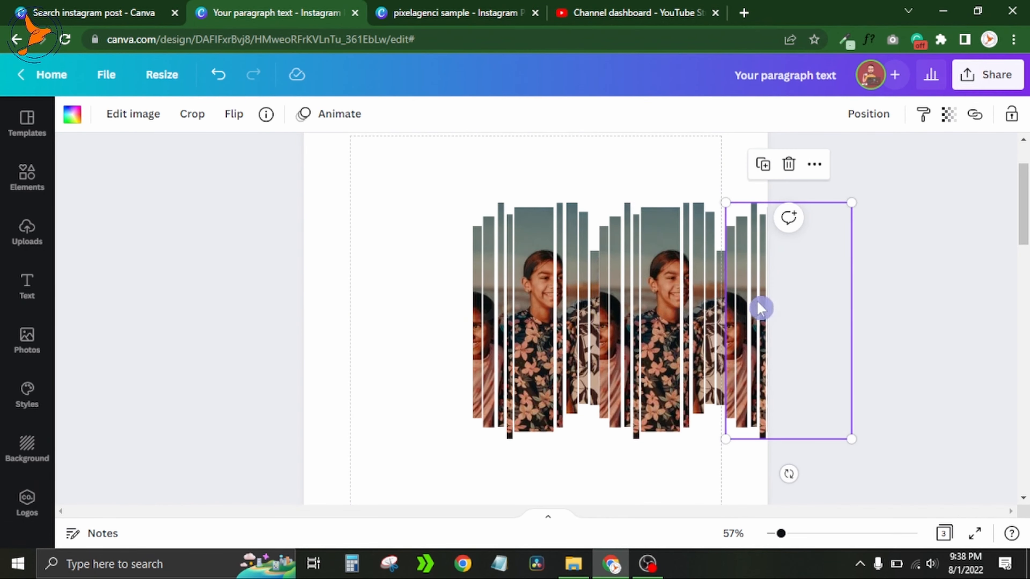
left_click_drag(761, 306, 534, 307)
- Reposition the photo inside the left strips frame and nudge that frame toward the middle one
double_click(401, 314)
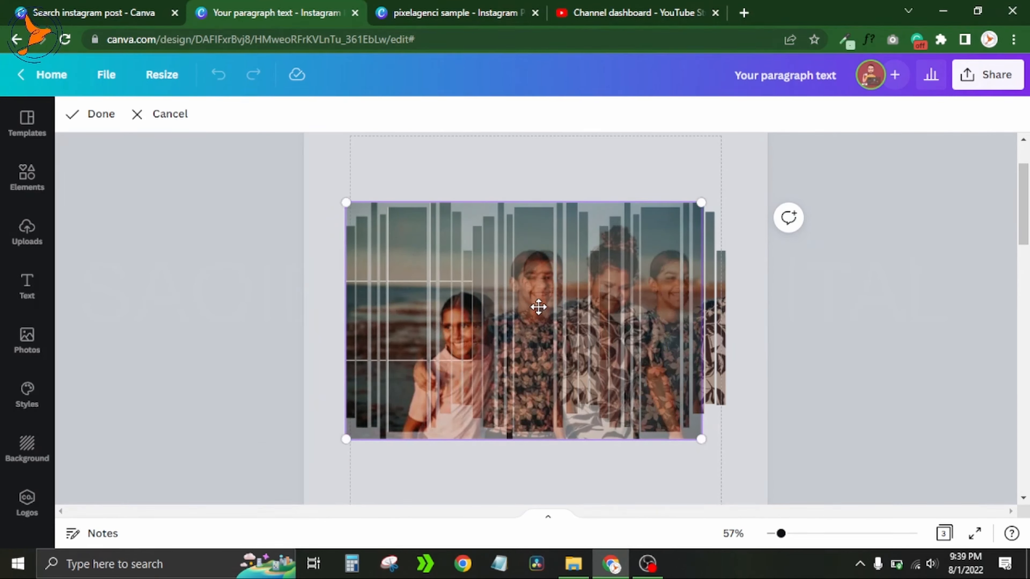
left_click_drag(539, 307, 561, 301)
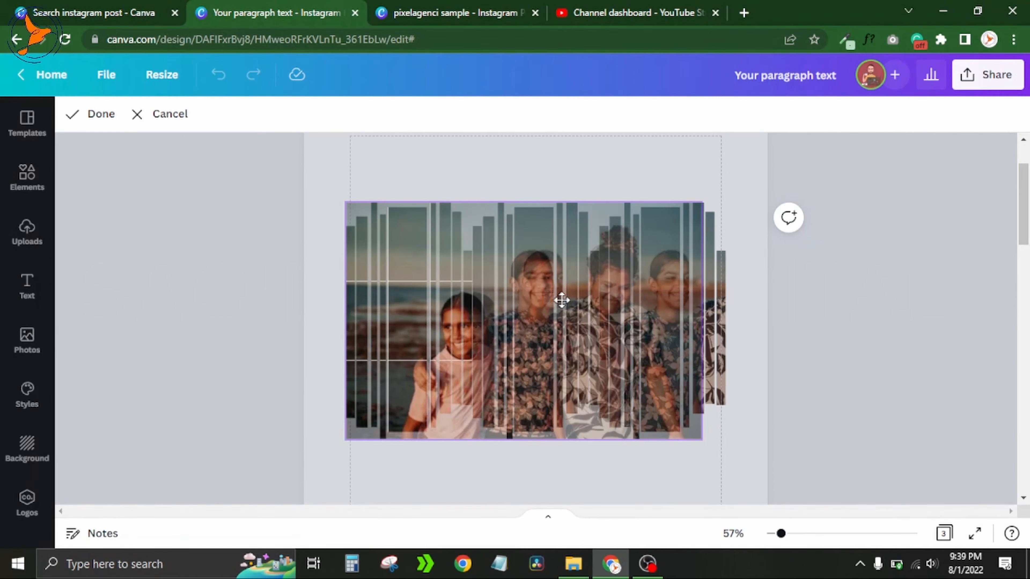
left_click(821, 278)
left_click(820, 278)
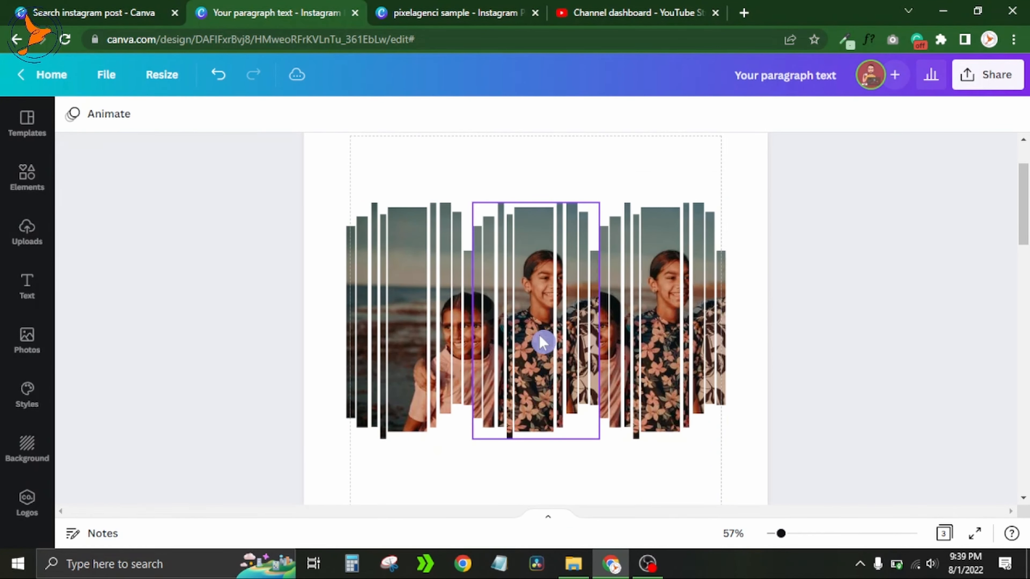
left_click_drag(405, 336, 414, 328)
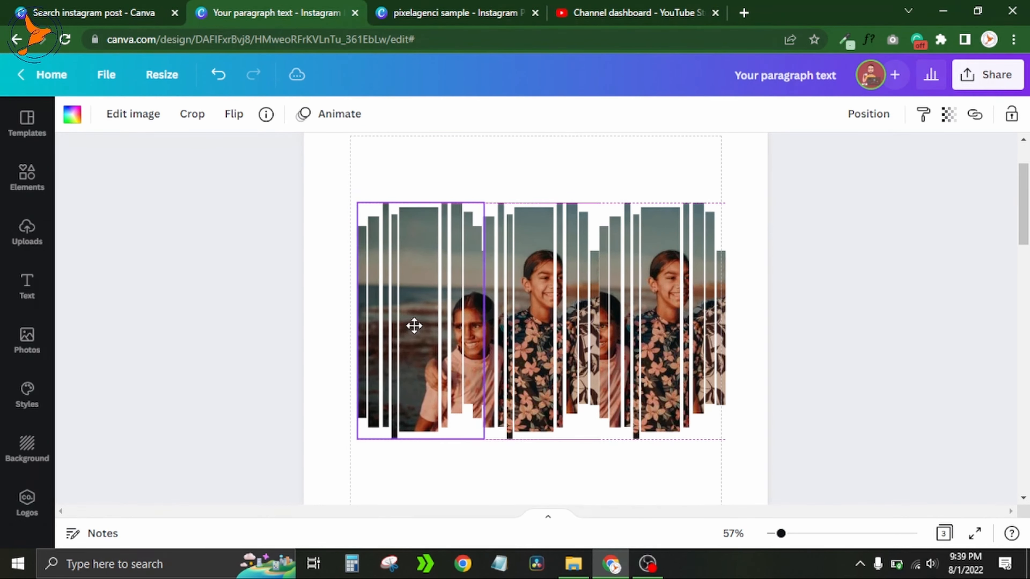
left_click_drag(414, 324, 415, 328)
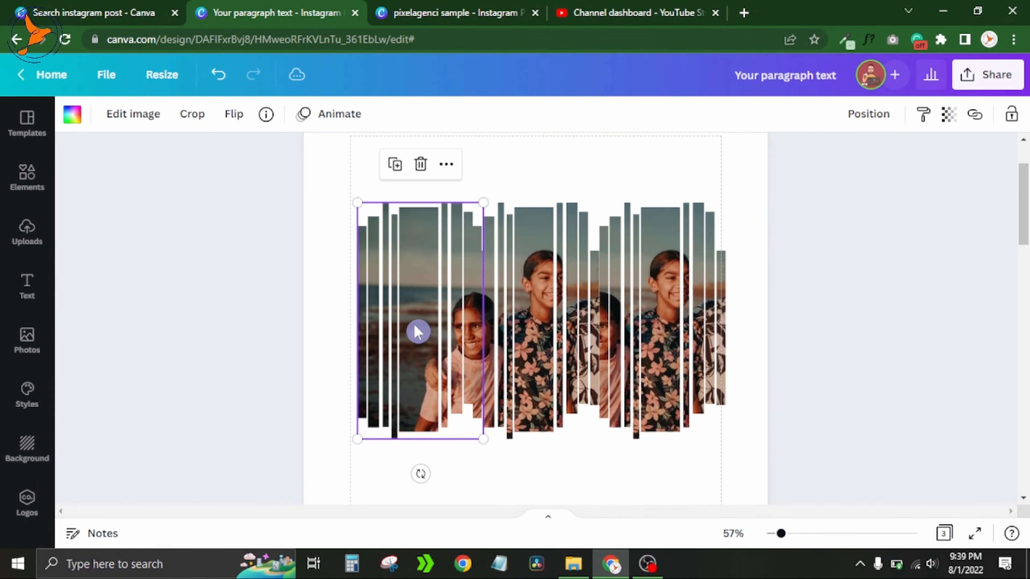
- Shift the photo inside the right strips frame and nudge that frame toward the middle one
left_click(660, 312)
double_click(660, 312)
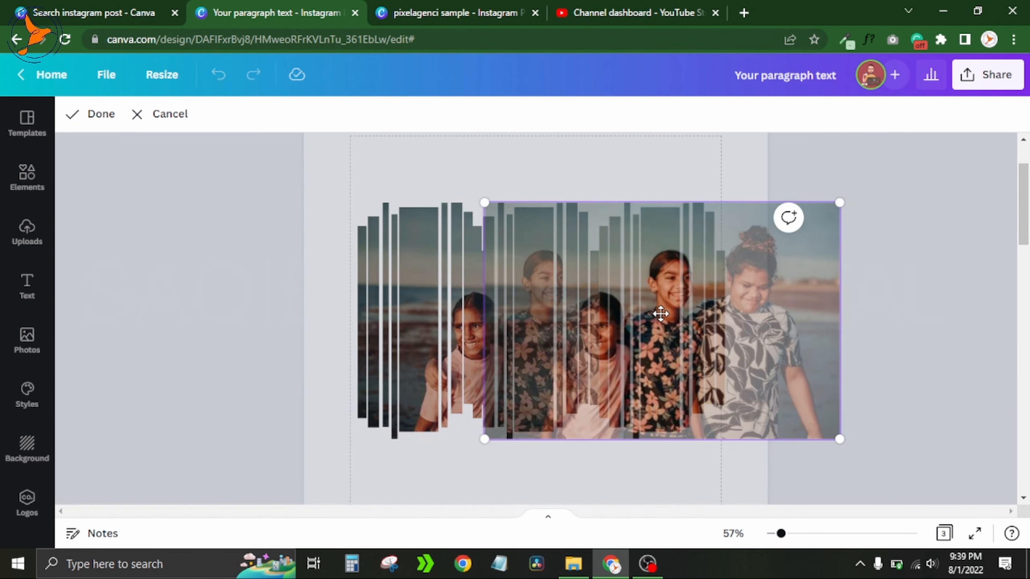
left_click_drag(660, 313, 477, 322)
left_click(848, 304)
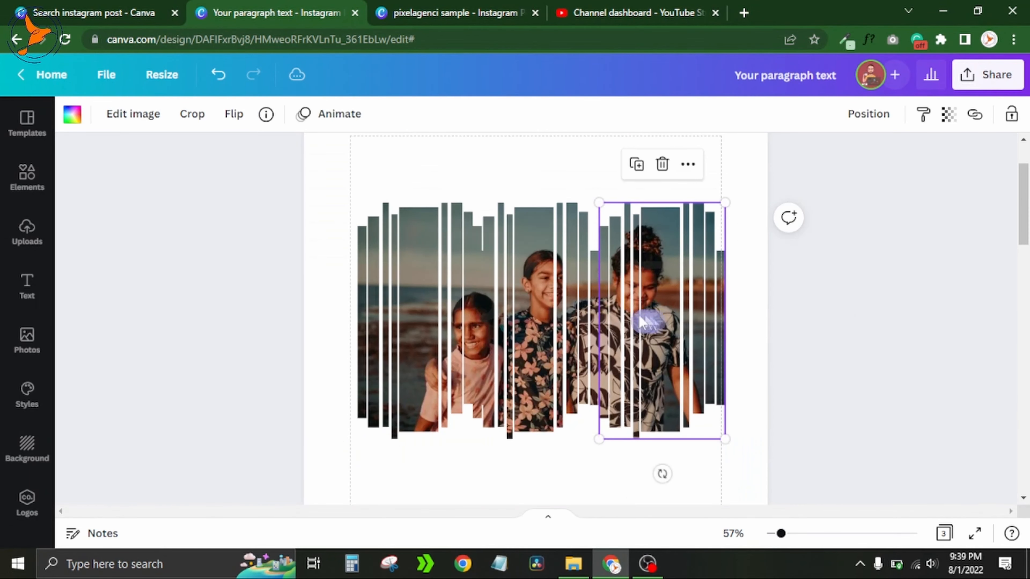
left_click_drag(630, 321, 617, 315)
left_click(807, 336)
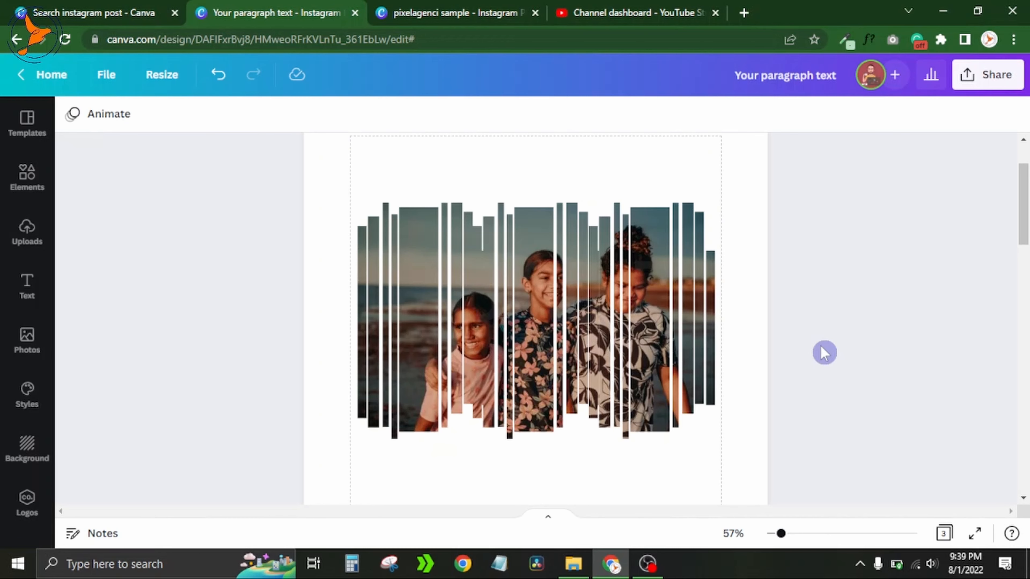
- Group the three strips frames and enlarge the group so it spans the full page width
left_click(733, 535)
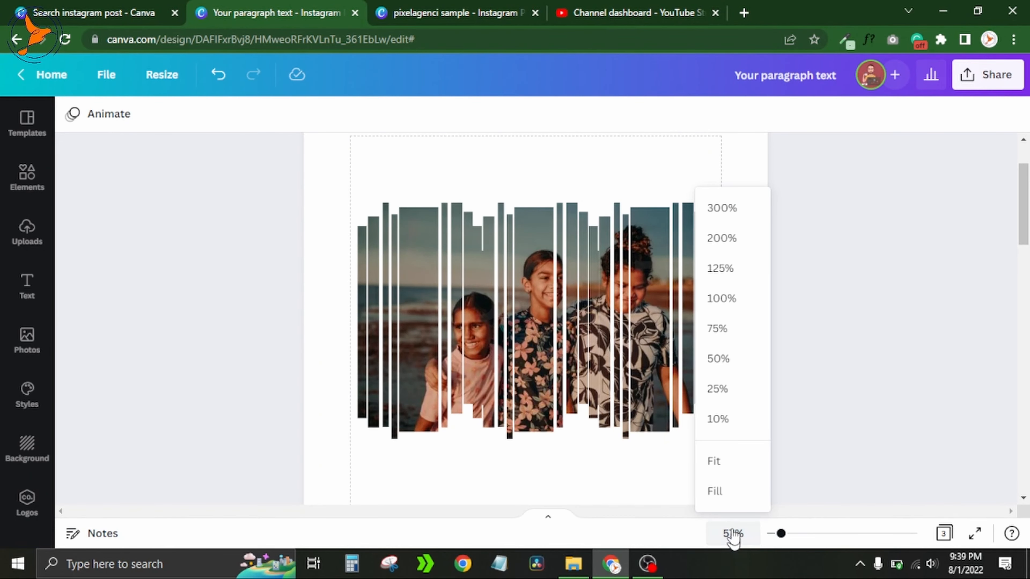
left_click(714, 462)
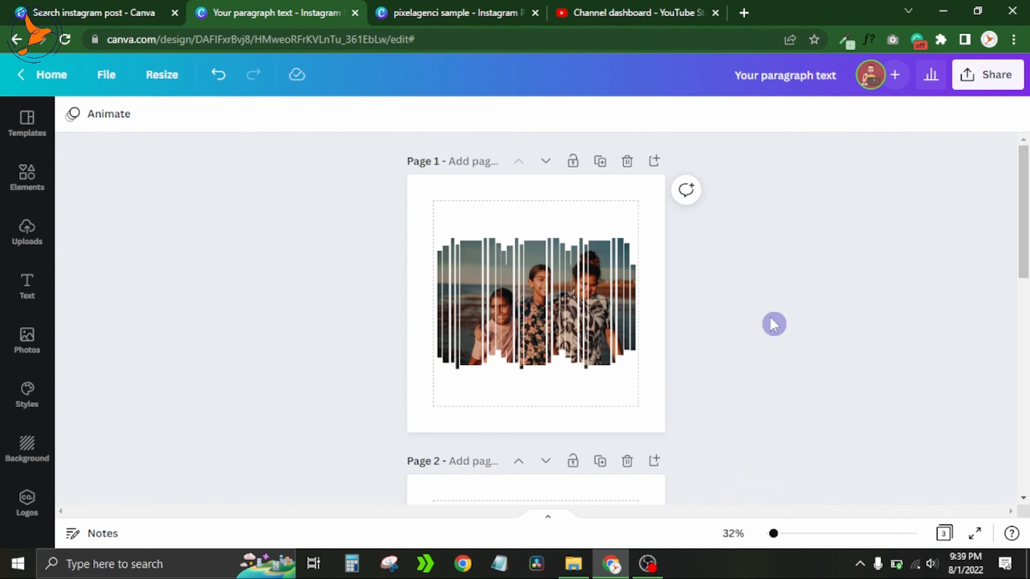
left_click_drag(369, 221, 714, 352)
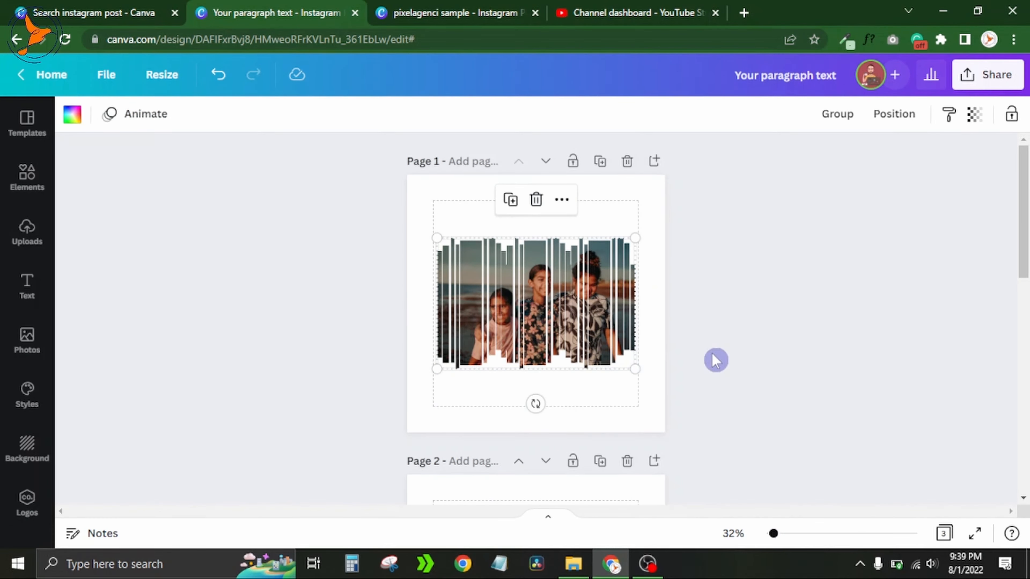
left_click(838, 115)
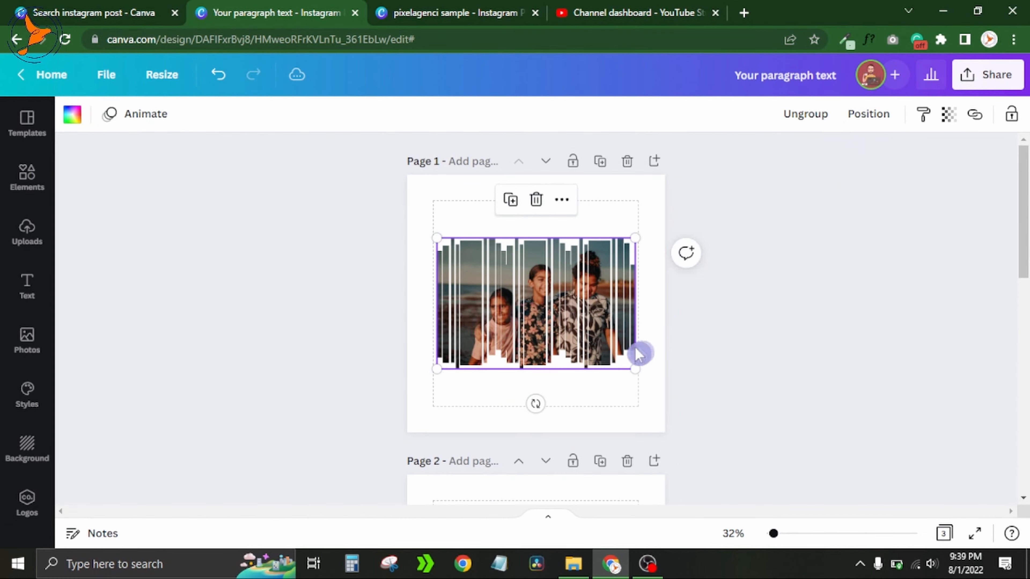
left_click_drag(633, 367, 665, 388)
left_click_drag(437, 238, 403, 229)
left_click_drag(505, 279, 505, 280)
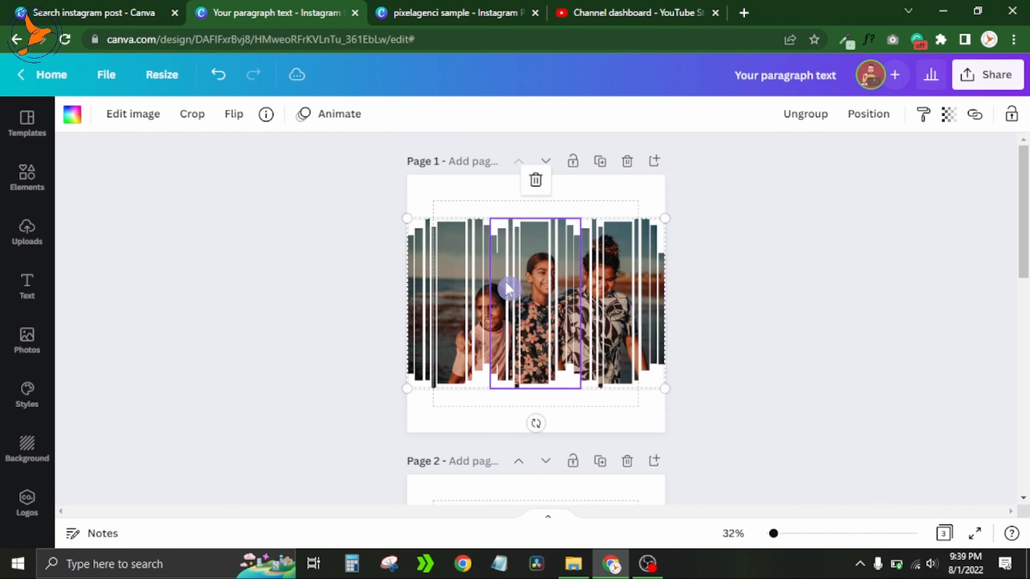
- Set the page background to the grey colour taken from the photo colours
left_click(431, 188)
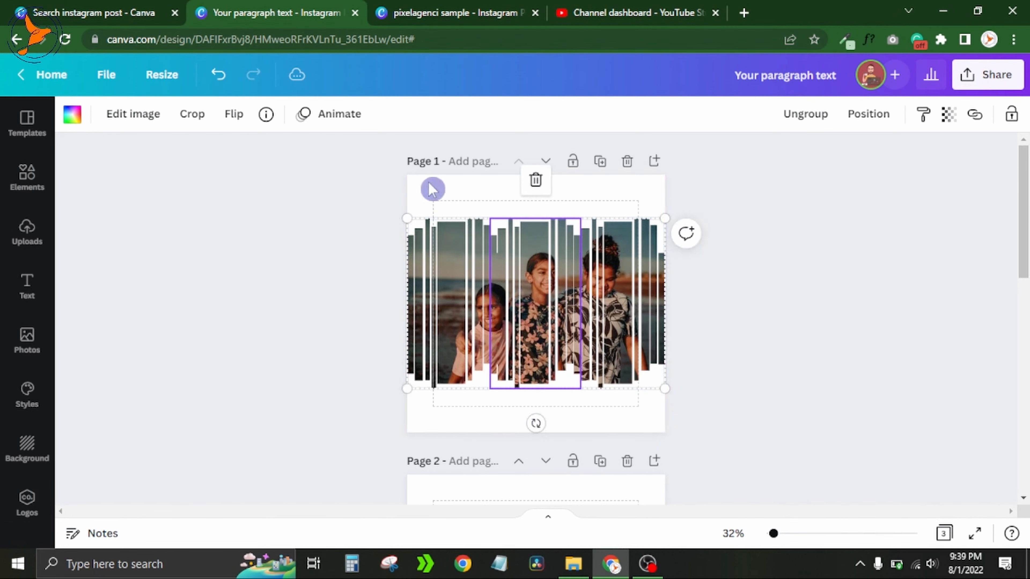
left_click(72, 117)
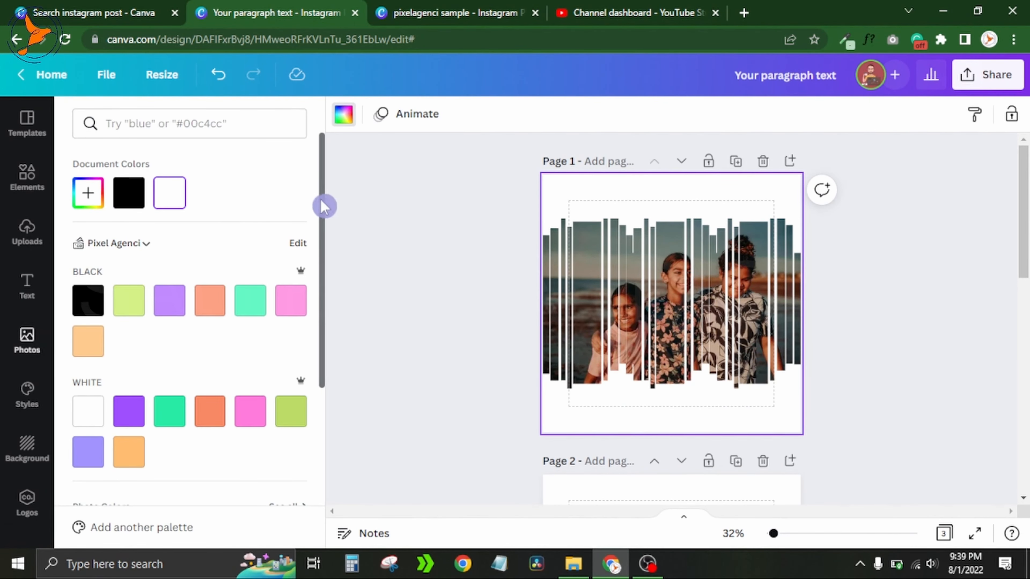
left_click_drag(324, 239, 328, 352)
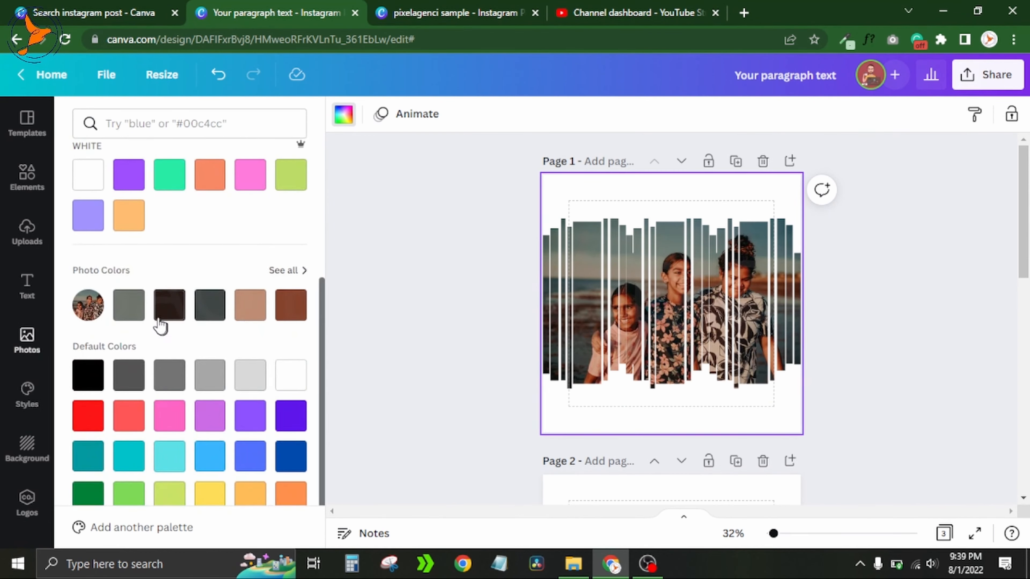
left_click(135, 317)
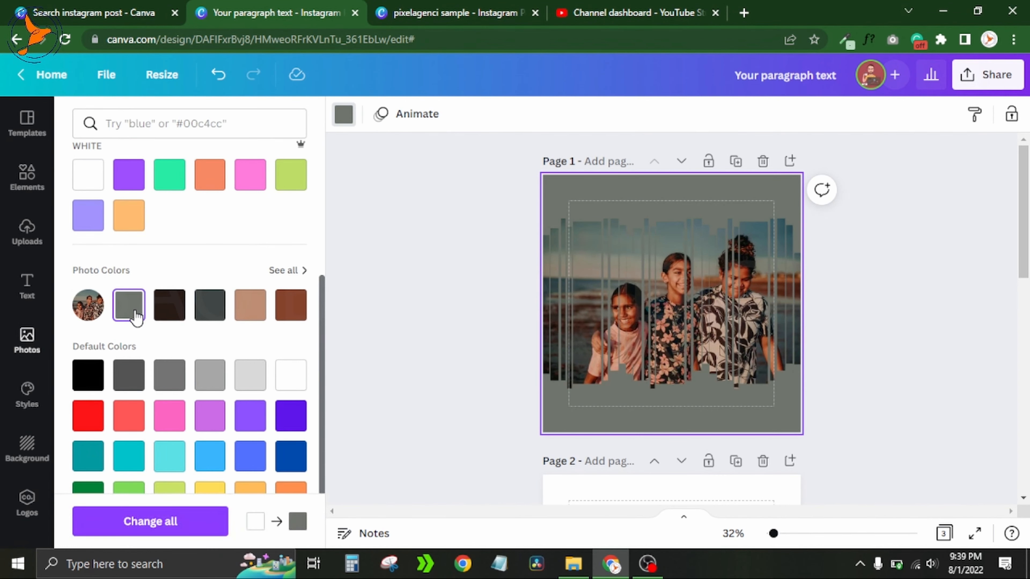
left_click(393, 287)
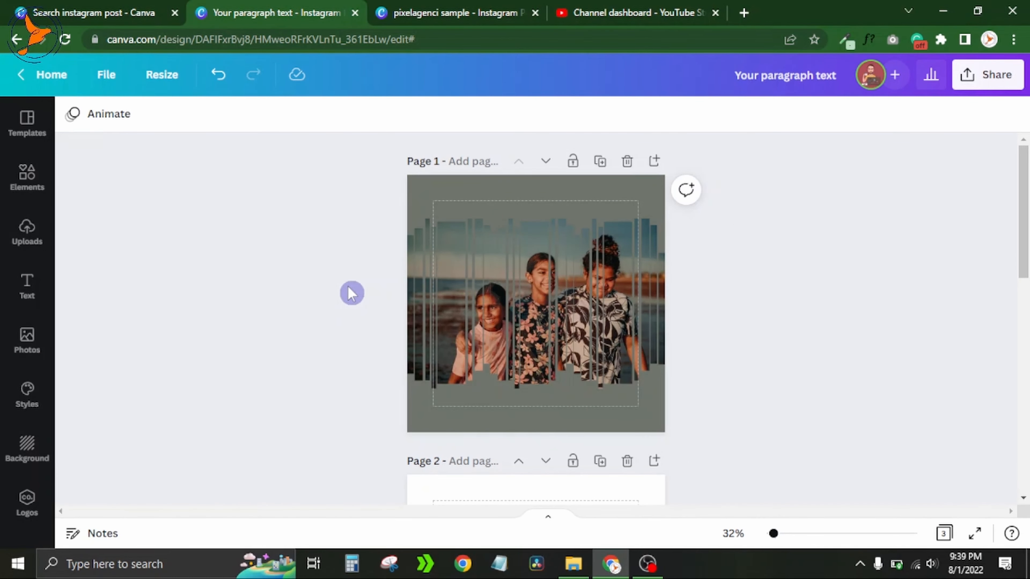
- Add a text box reading SUMMER and set its font to Satisfy
key("t")
key("BackSpace")
type("SUMMER")
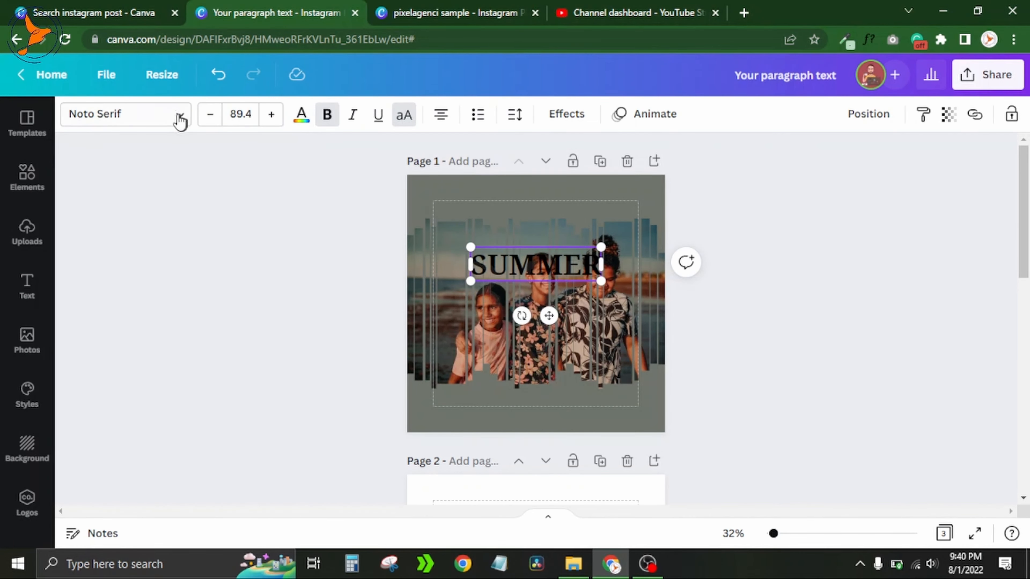
left_click(163, 126)
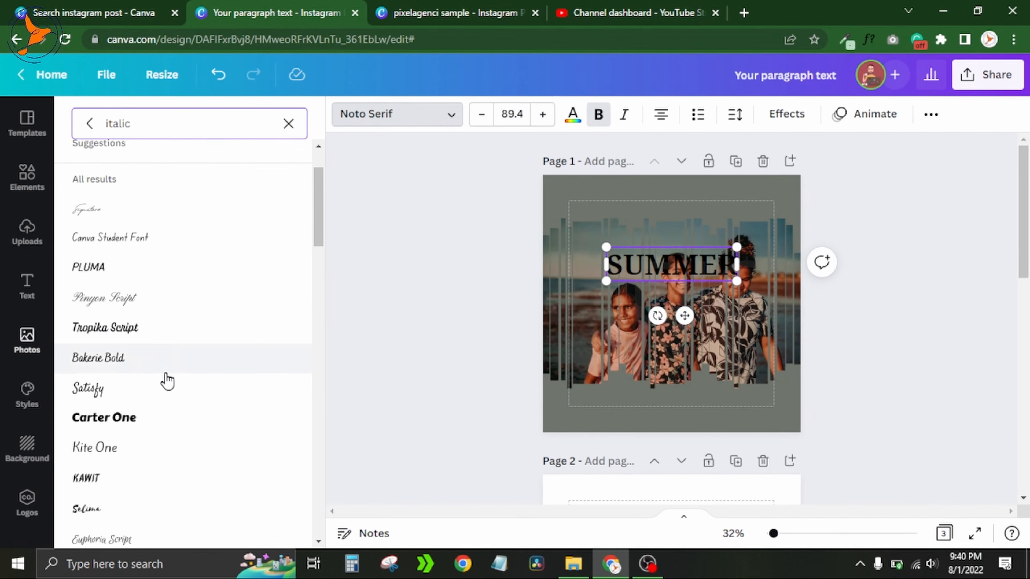
left_click(164, 390)
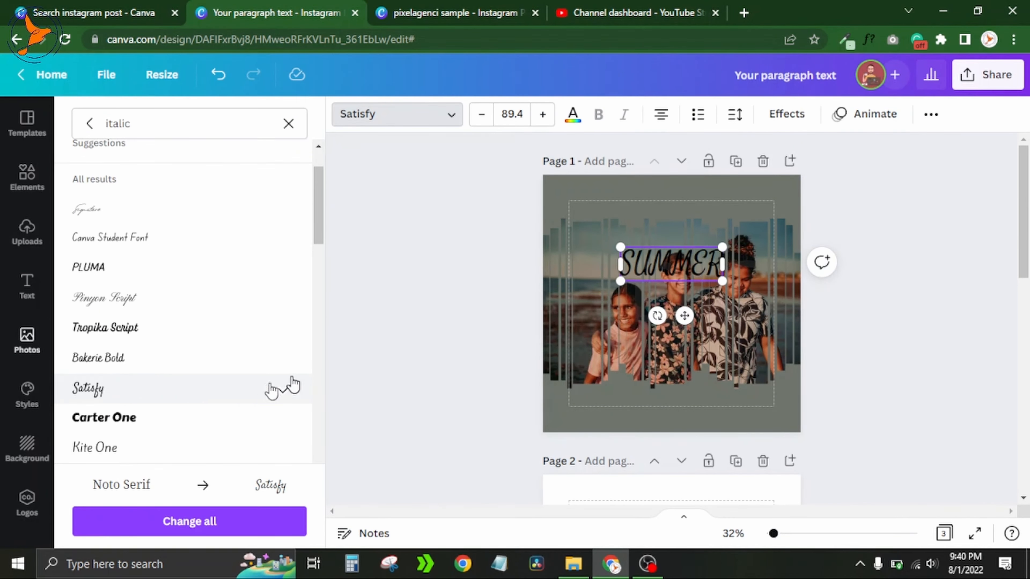
- Make the SUMMER text white and scale it down to size 51.5 at the top of the page
left_click(580, 122)
left_click(209, 194)
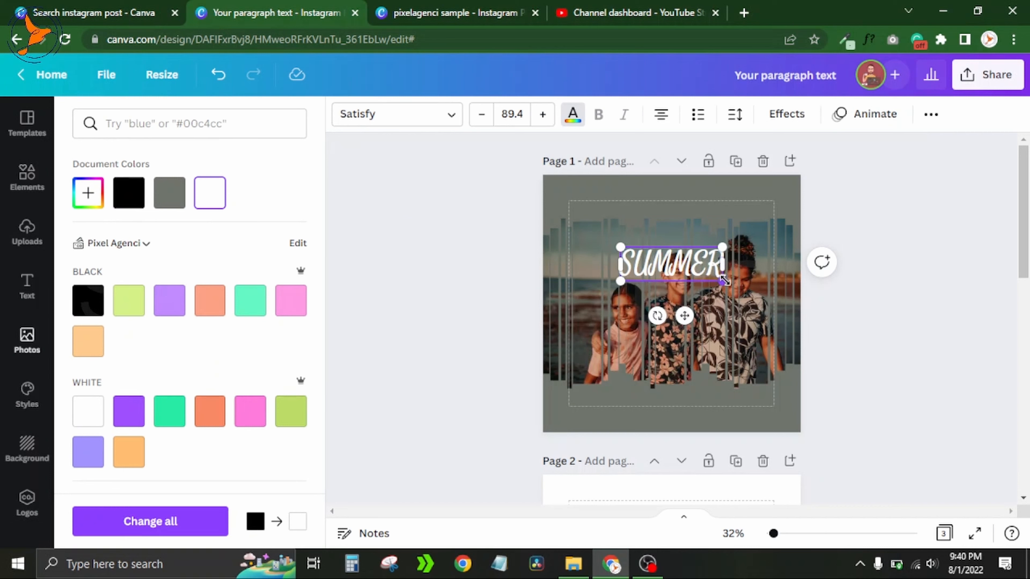
left_click_drag(721, 278, 689, 239)
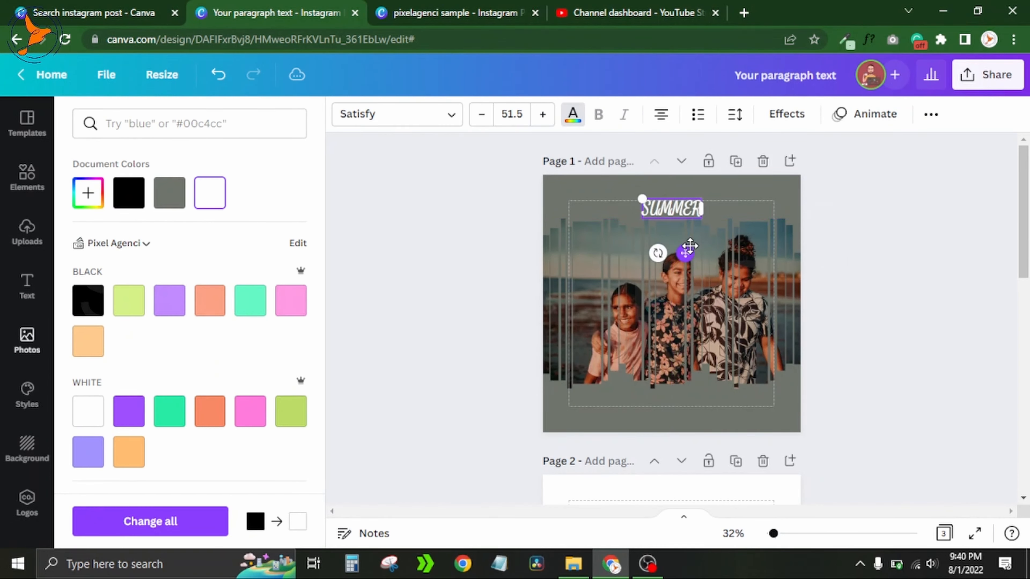
left_click(881, 249)
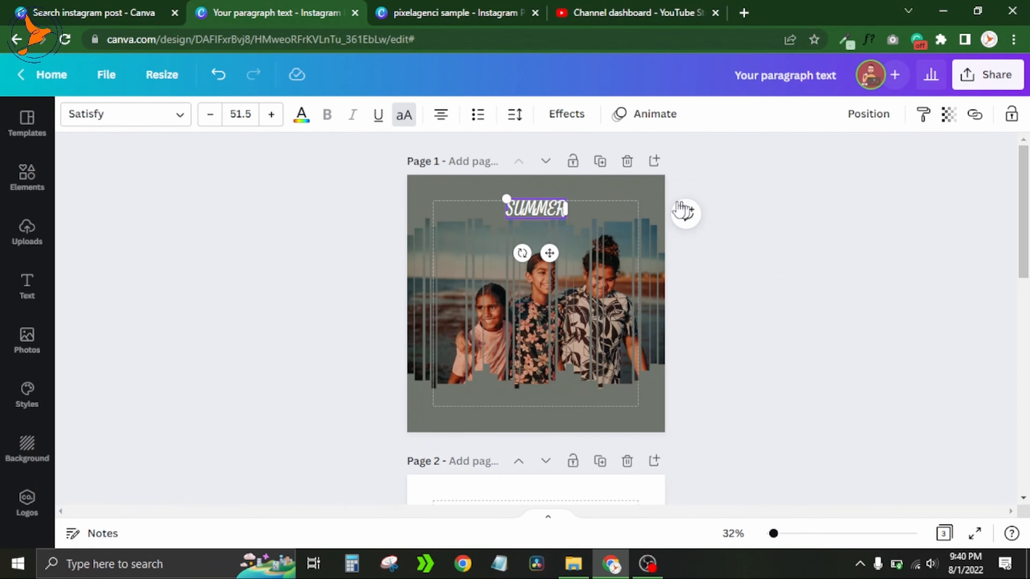
- Duplicate the SUMMER text and move the copy to the bottom of the page
left_click(676, 240)
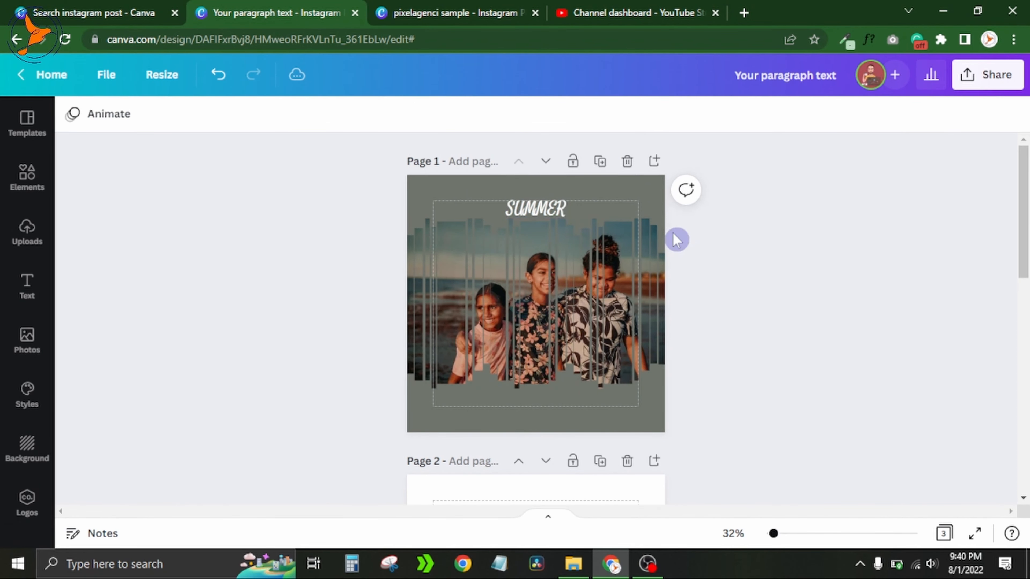
left_click(544, 209)
left_click(514, 166)
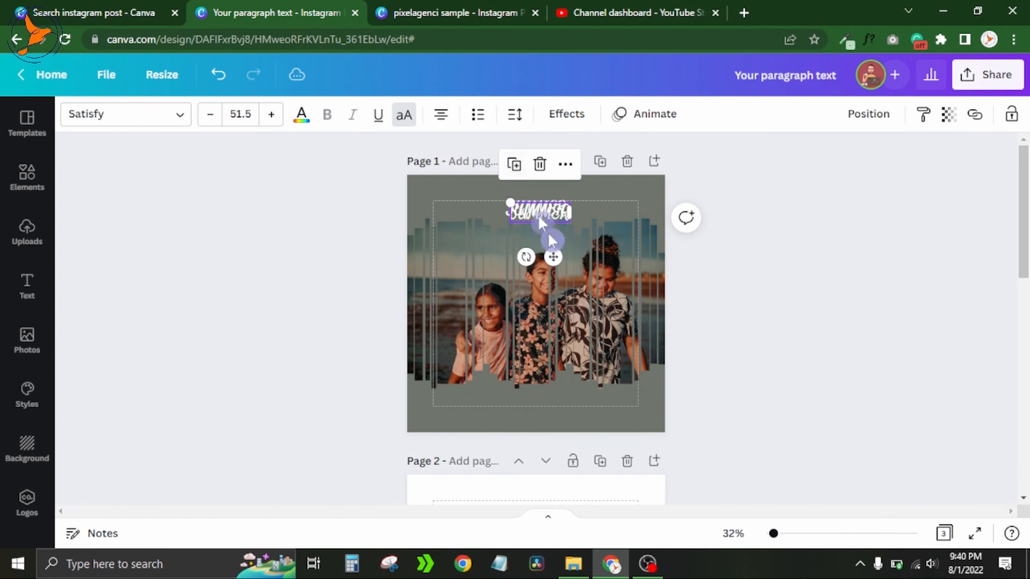
left_click_drag(555, 260, 542, 441)
- Change the bottom copy's text to read WITH RIO & JIO
double_click(544, 399)
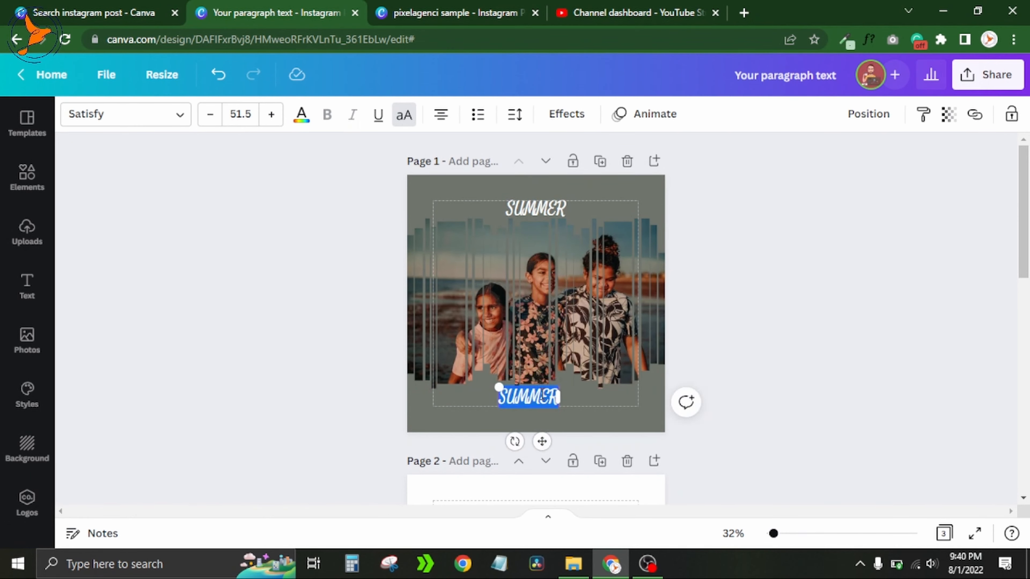
type("ui")
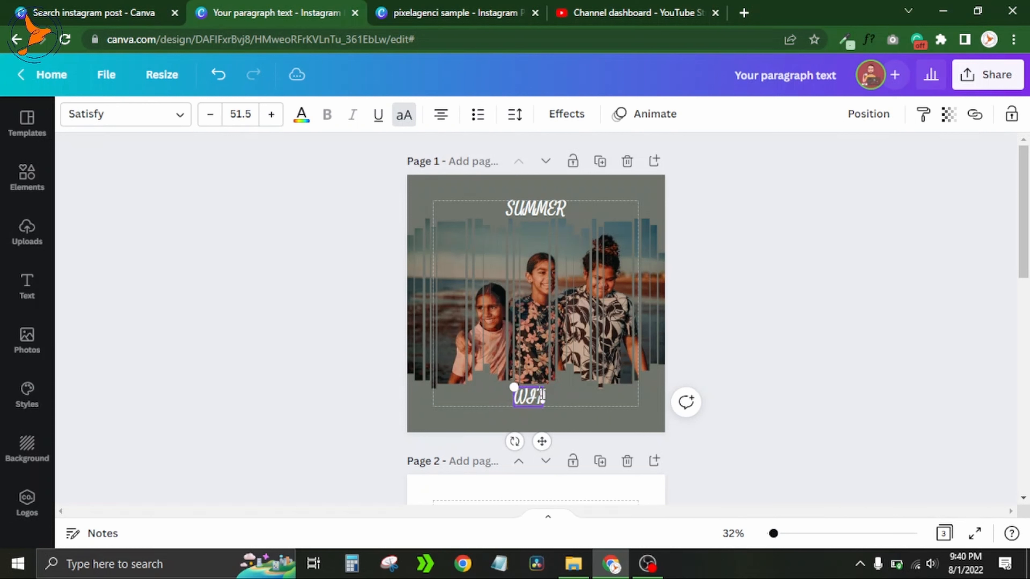
type("th")
type("O")
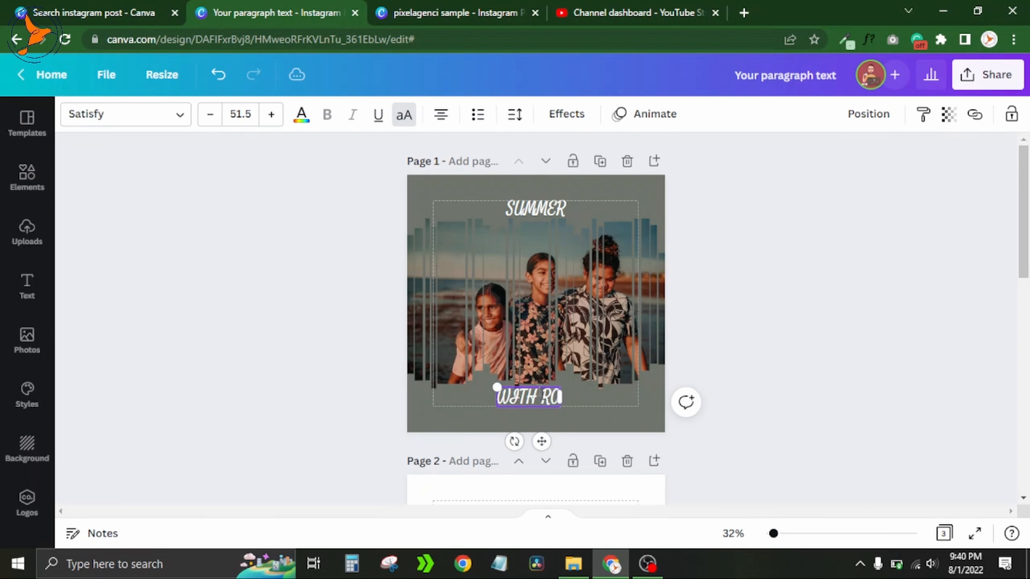
key("BackSpace")
type("IO")
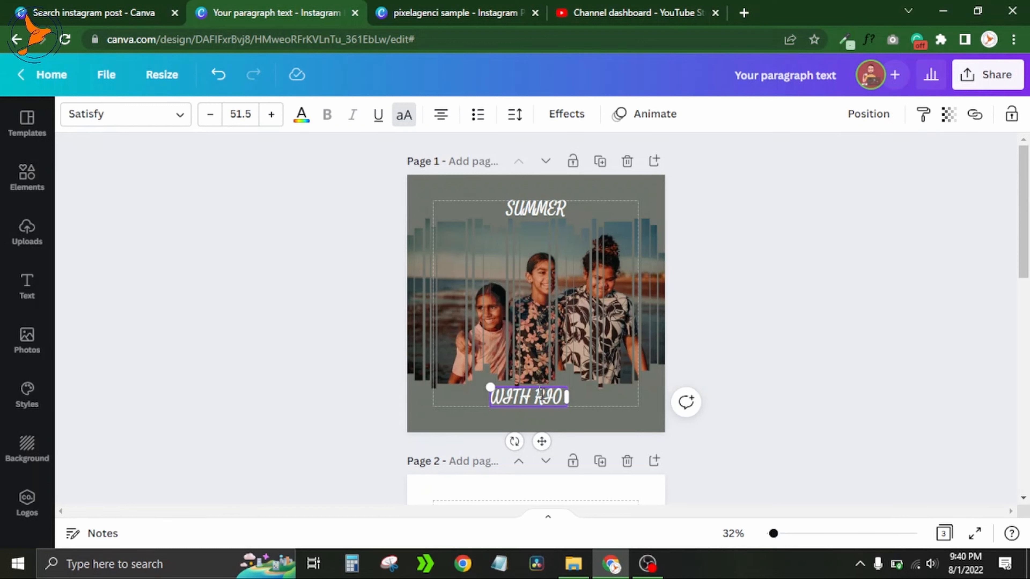
type(" &")
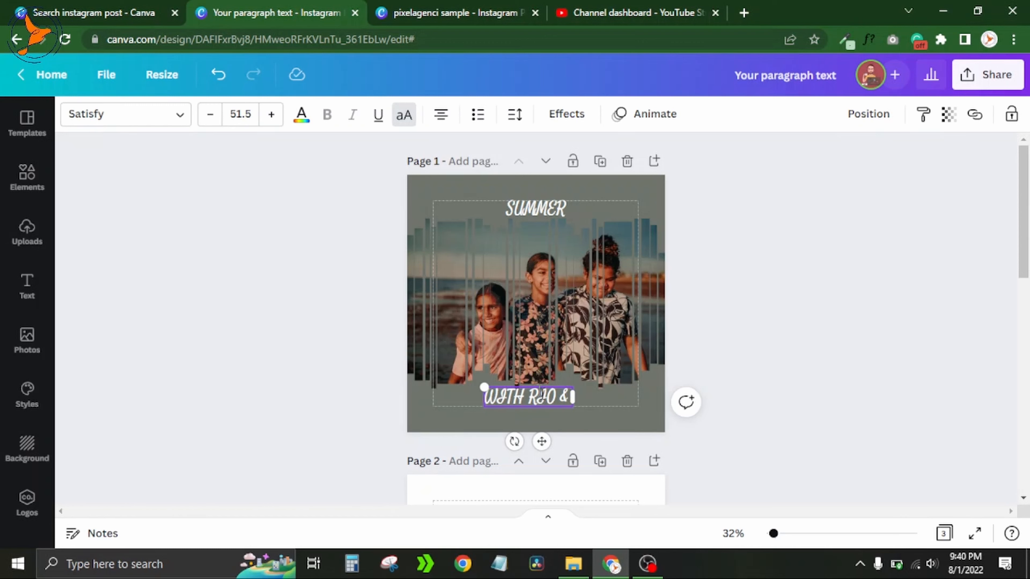
type(" JIA")
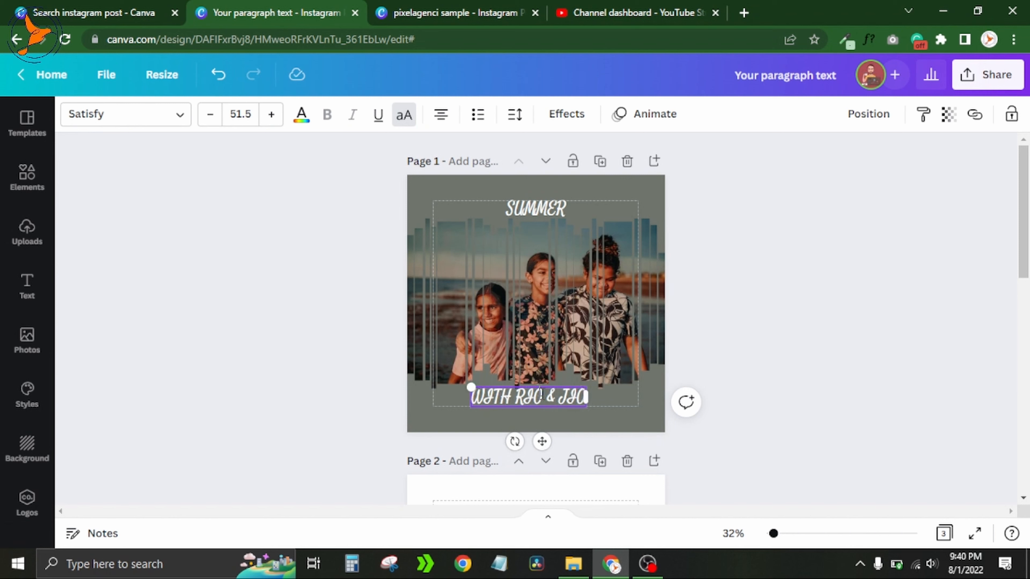
left_click(791, 320)
left_click(561, 399)
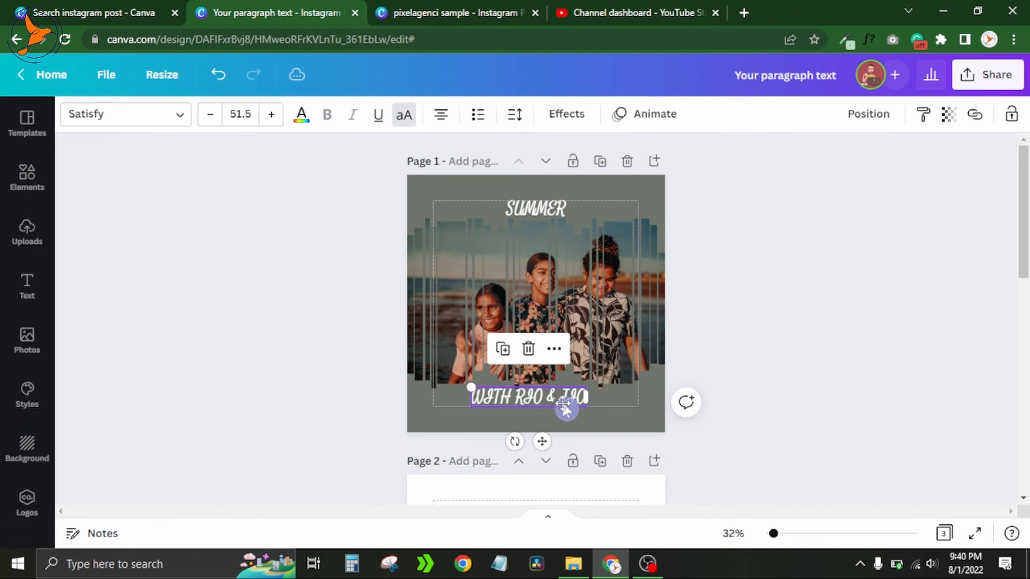
left_click_drag(561, 401, 563, 402)
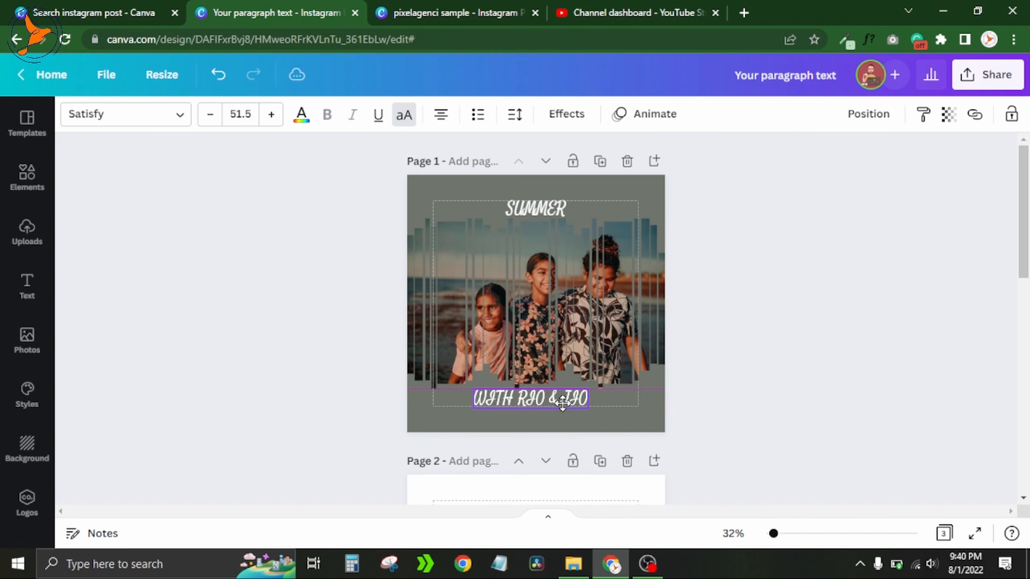
left_click(782, 371)
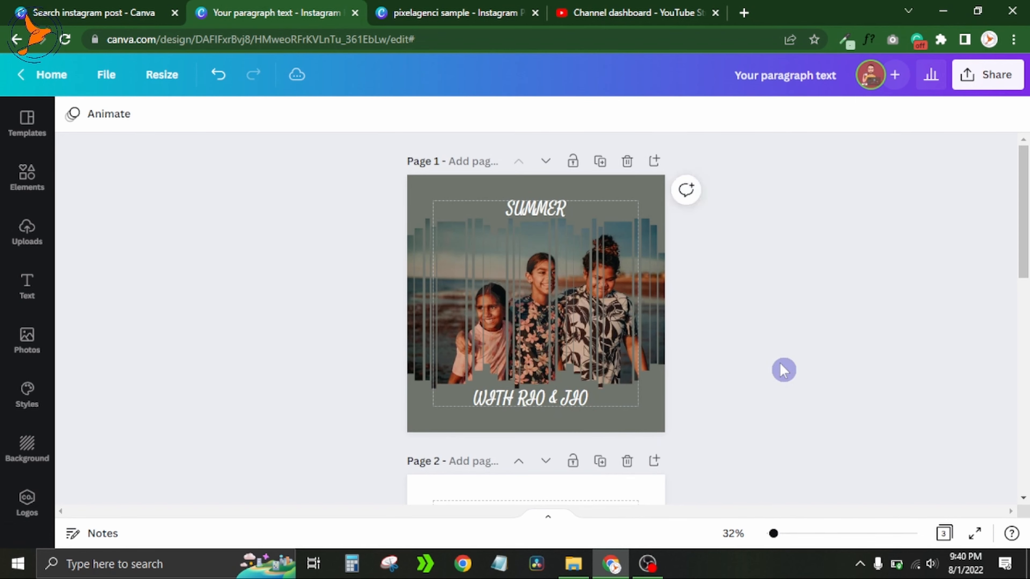
- Preview the design in full-screen presentation mode
left_click(974, 533)
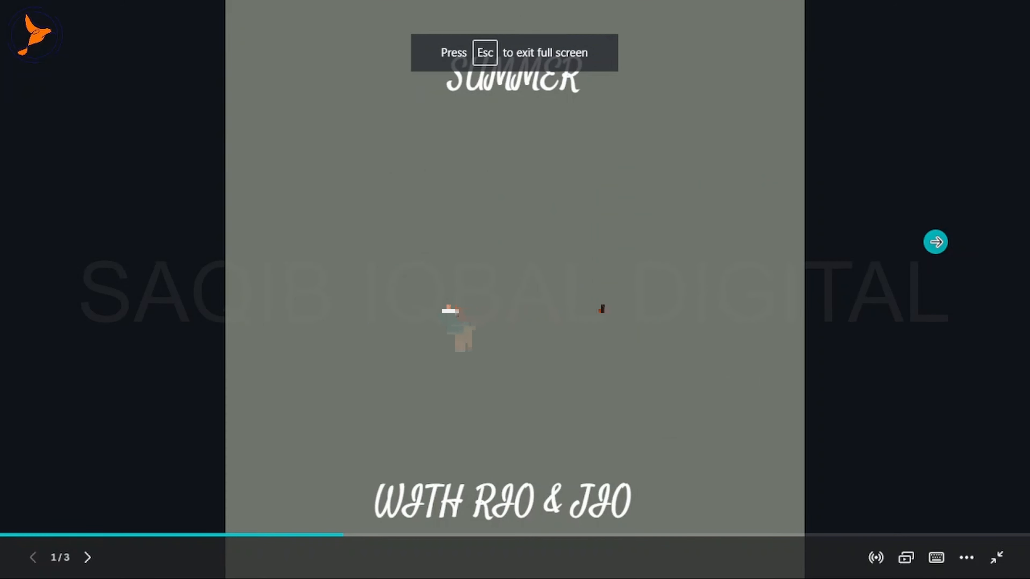